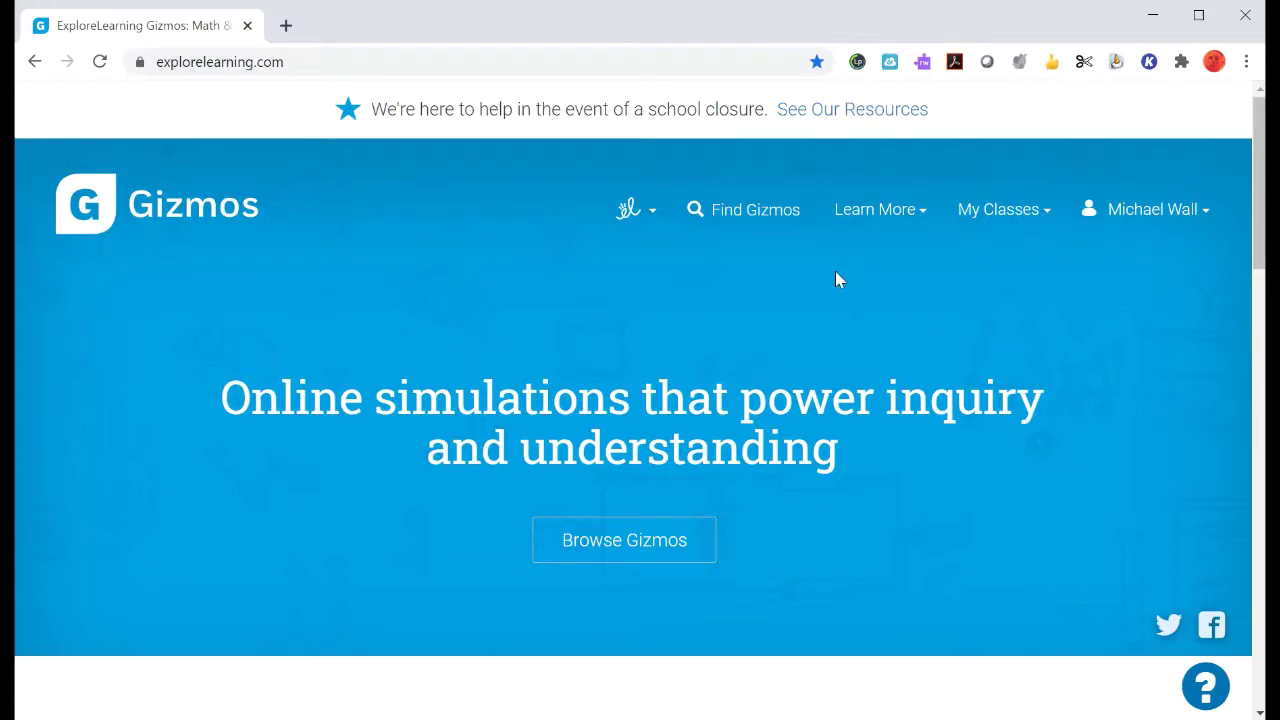
# Search Gizmos for 'free' and open the Free-Fall Laboratory page
pyautogui.click(740, 215)
pyautogui.write('free')
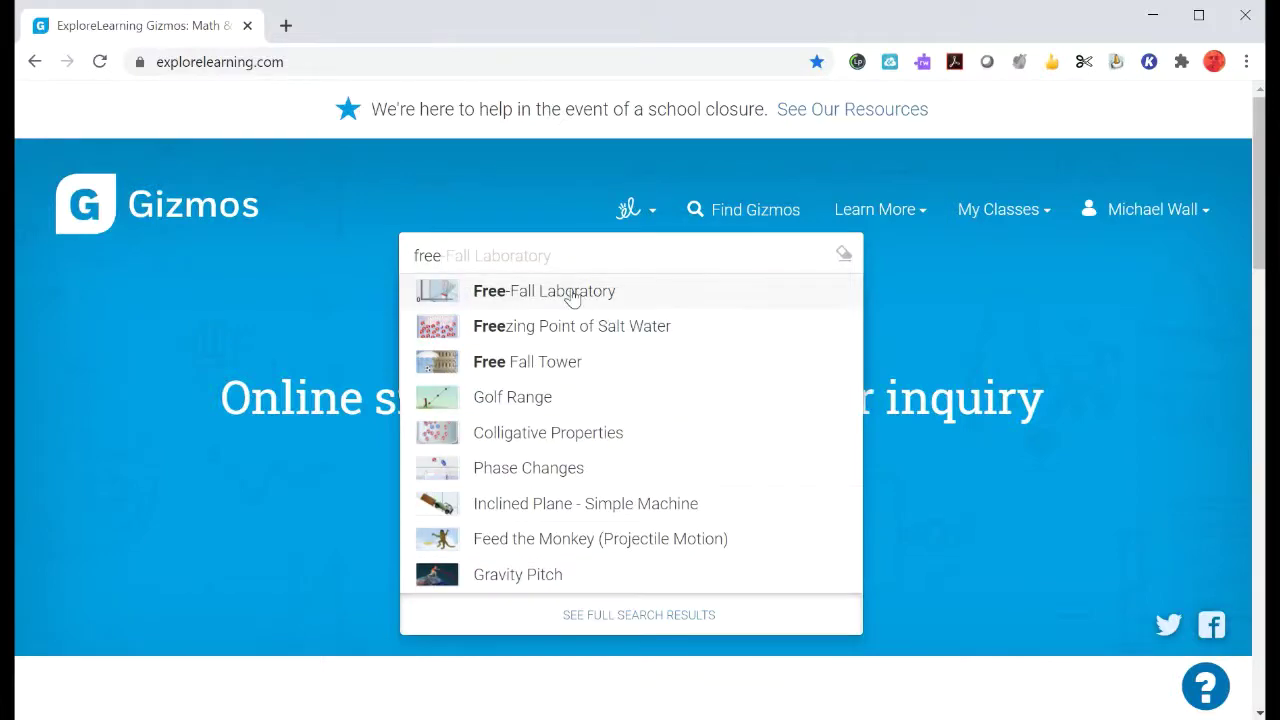
pyautogui.click(573, 296)
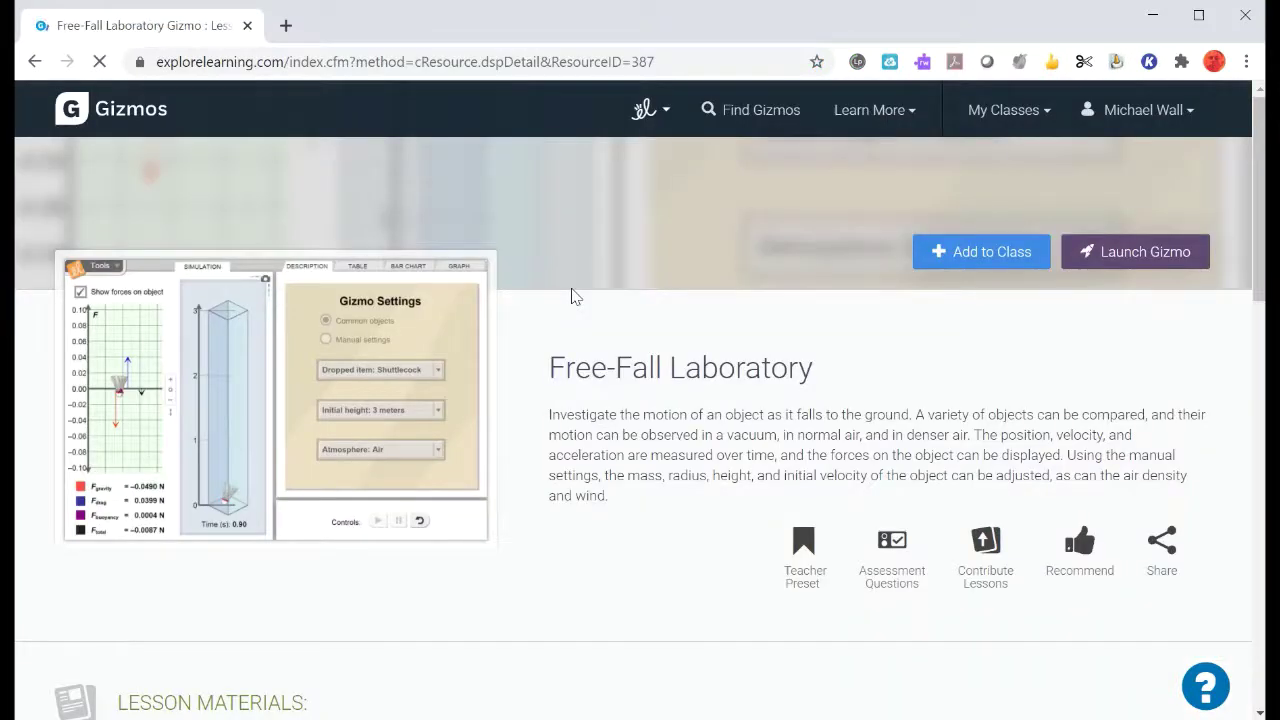
# Launch the Free-Fall Laboratory simulation and expand its Lesson Info panel
pyautogui.click(398, 373)
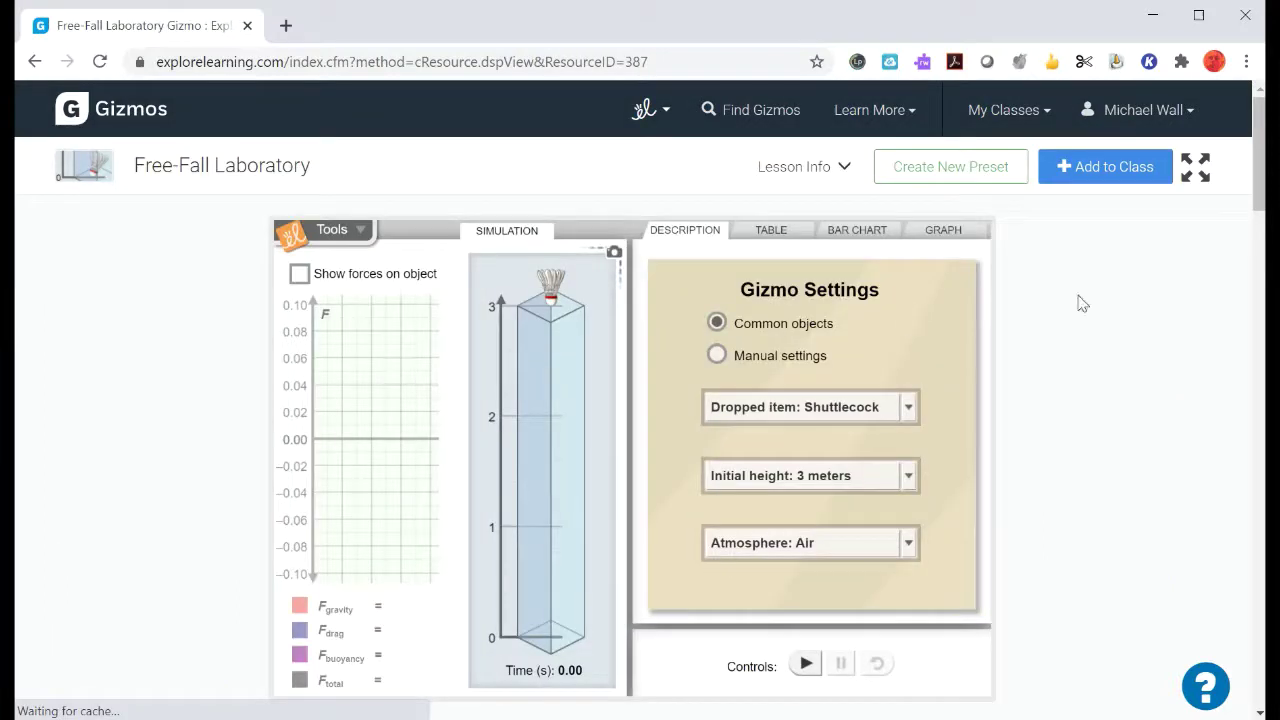
pyautogui.click(846, 172)
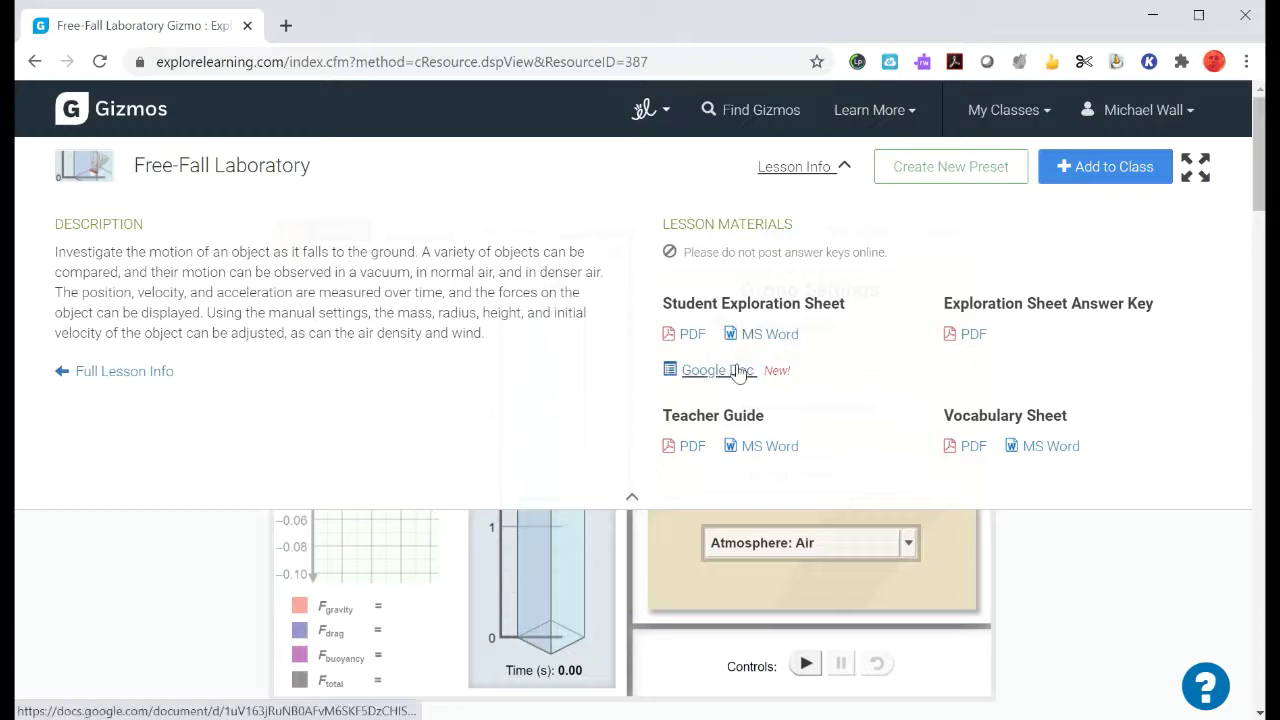
# Read through the FreeFallSE.pdf Student Exploration Sheet, then go back to the gizmo tab
pyautogui.click(690, 338)
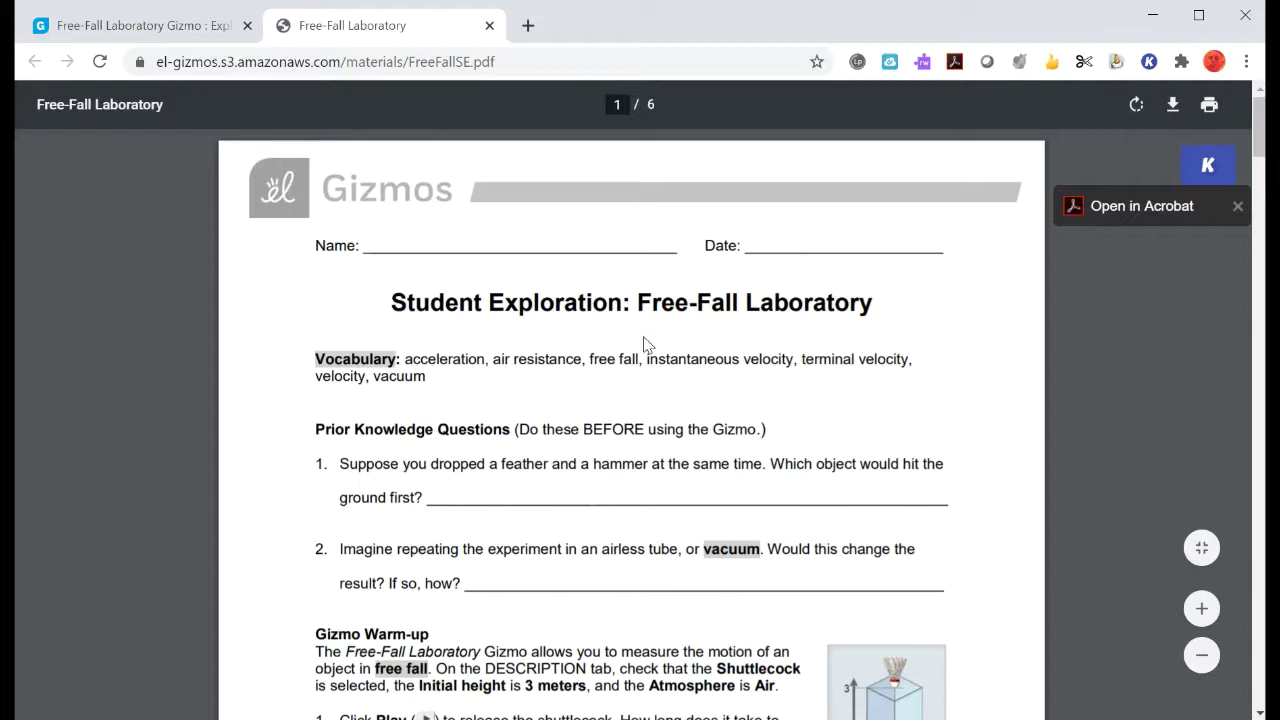
pyautogui.scroll(-1, 529, 359)
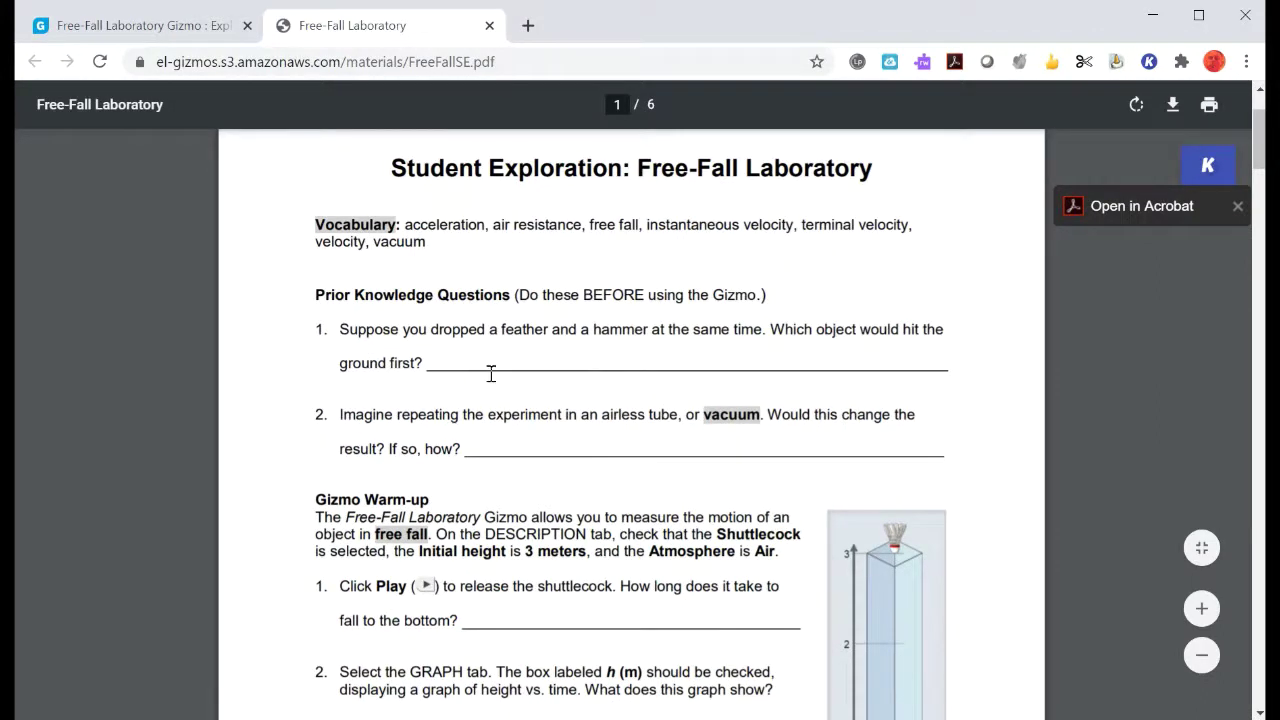
pyautogui.scroll(-8, 575, 362)
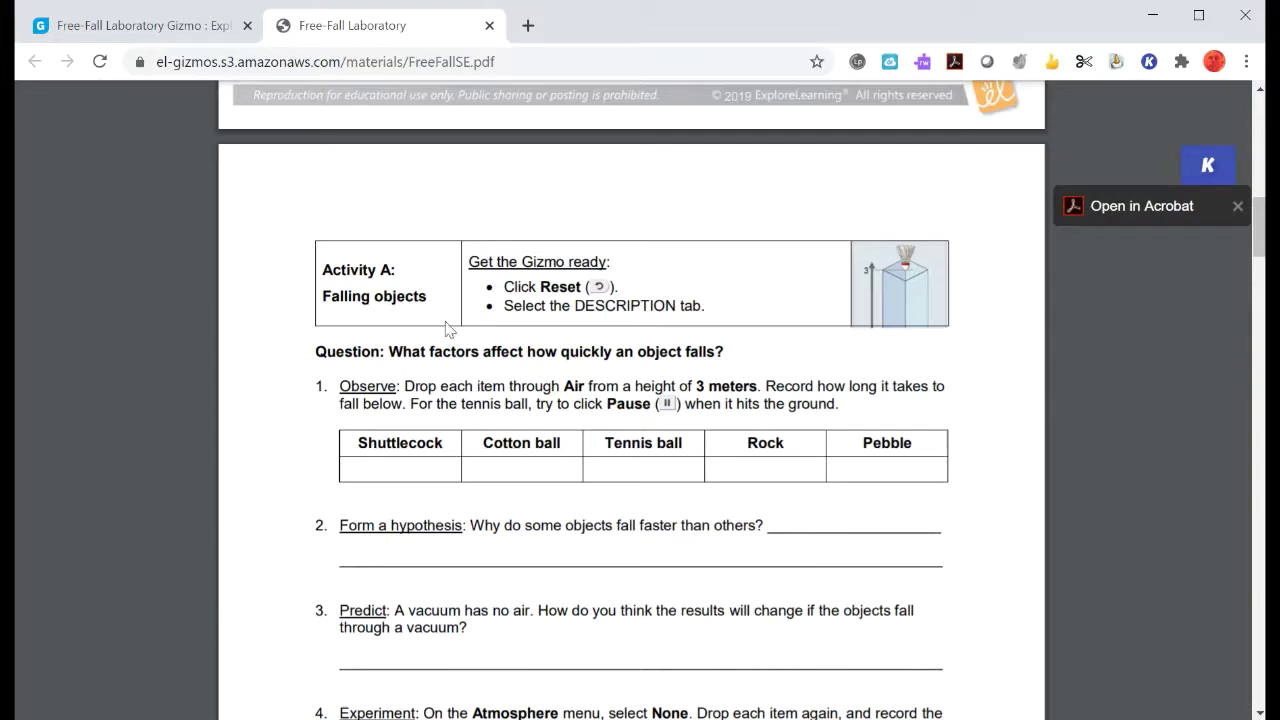
pyautogui.scroll(-10, 551, 309)
pyautogui.scroll(-15, 557, 322)
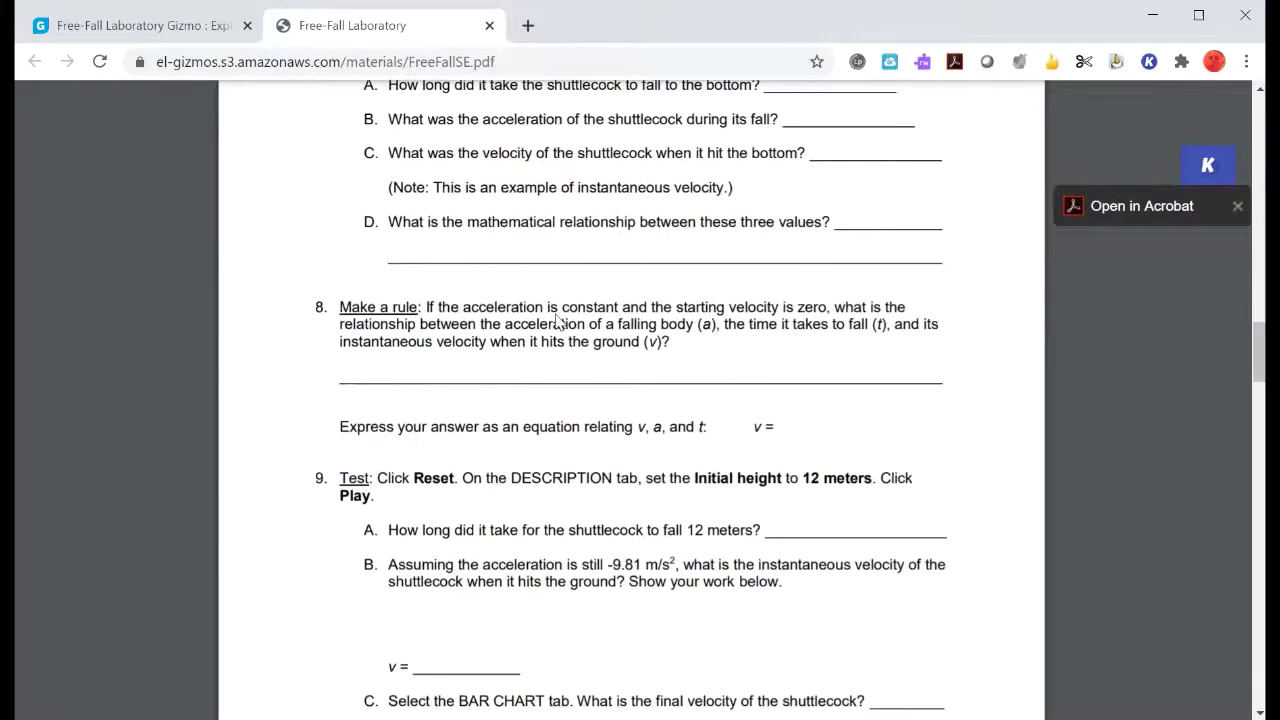
pyautogui.scroll(2, 556, 318)
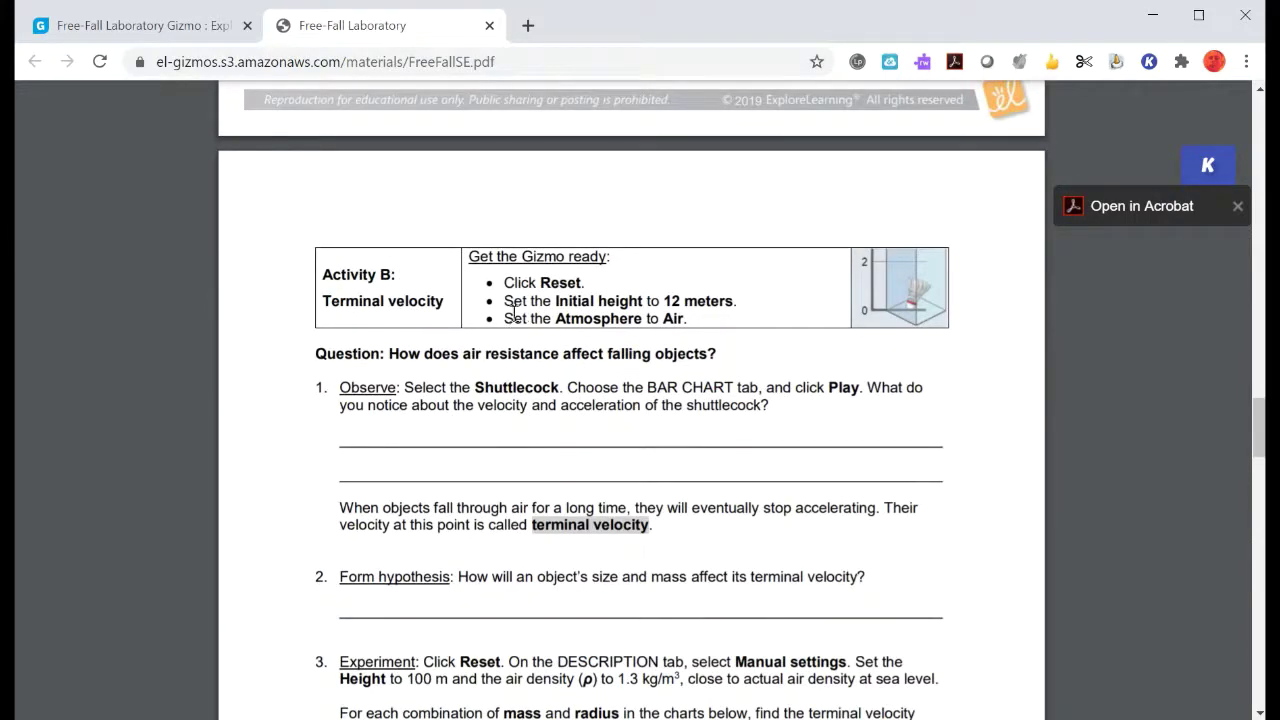
pyautogui.click(142, 28)
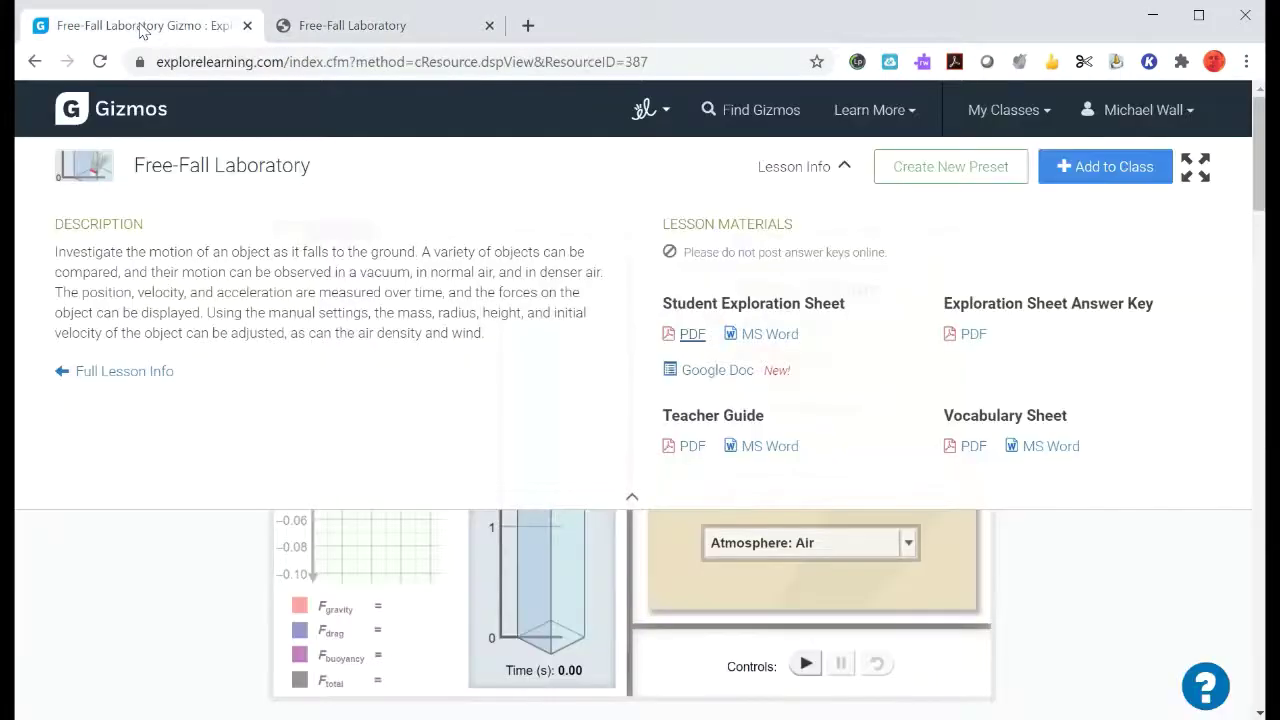
# Collapse Lesson Info and show the Free-Fall simulation in full screen
pyautogui.click(206, 591)
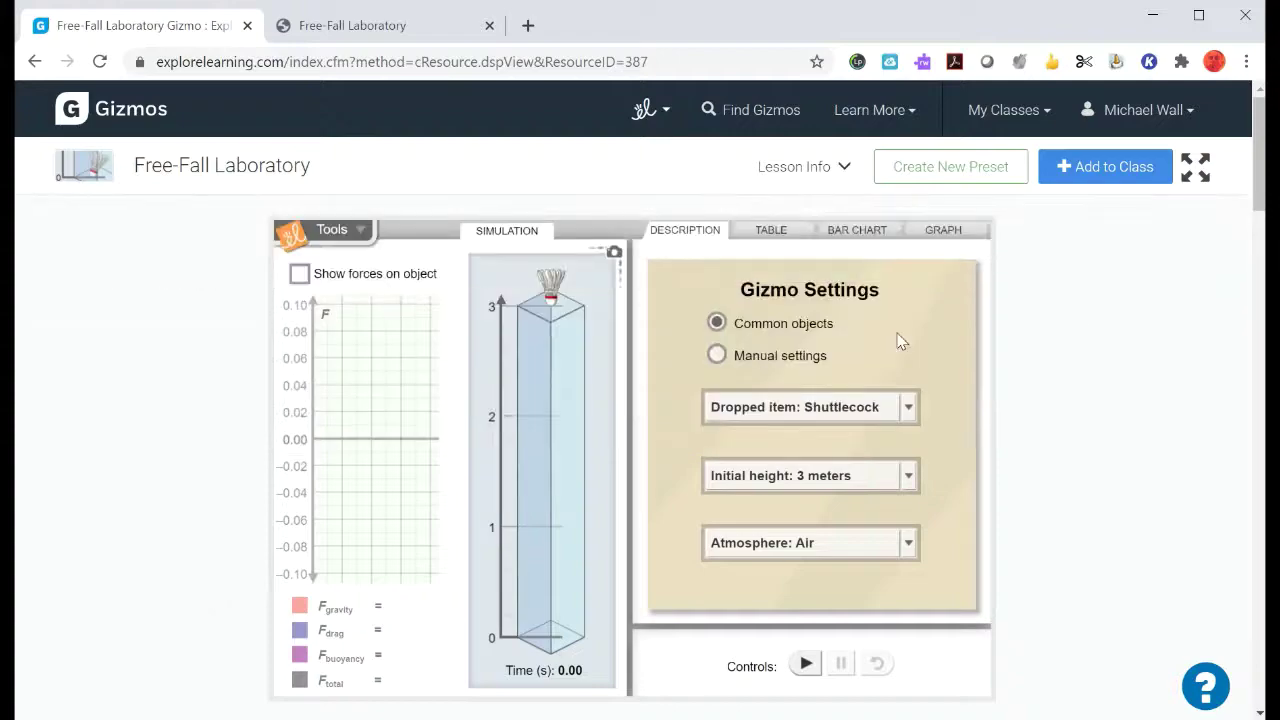
pyautogui.click(1198, 170)
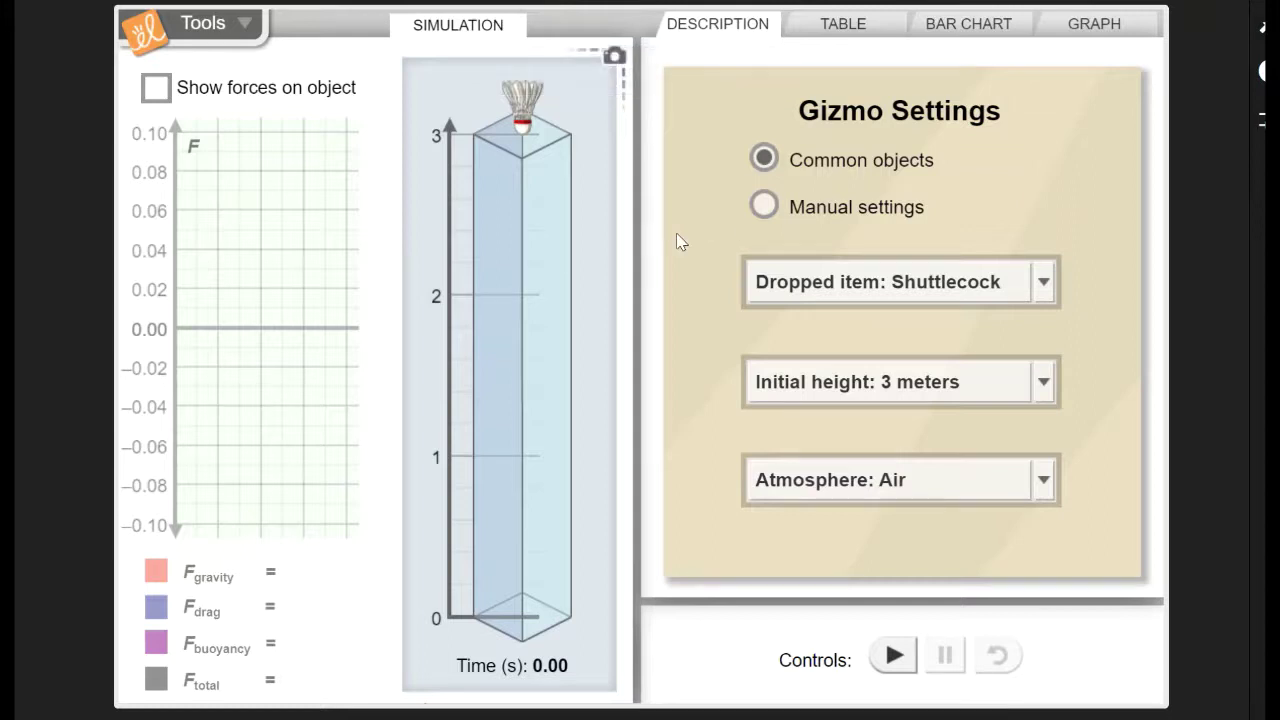
# Keep Shuttlecock as the dropped item, set Initial height to 12 meters, leave Atmosphere as Air
pyautogui.click(1044, 284)
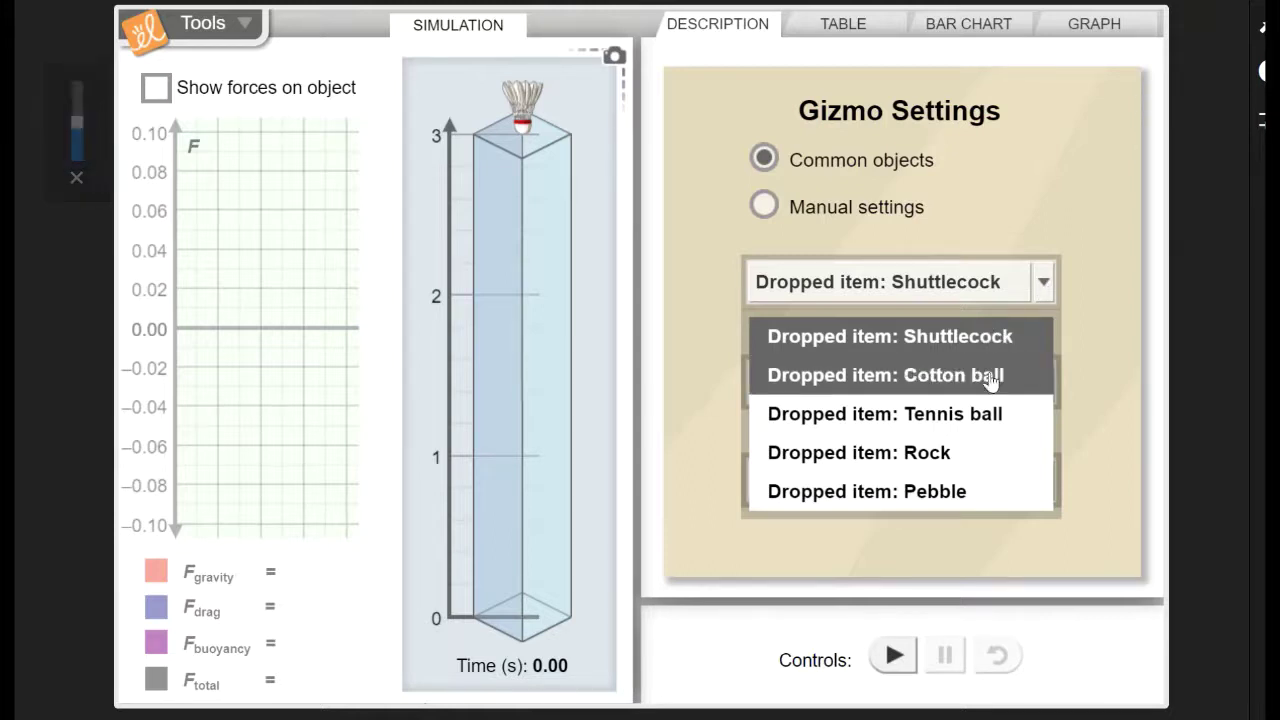
pyautogui.click(1023, 208)
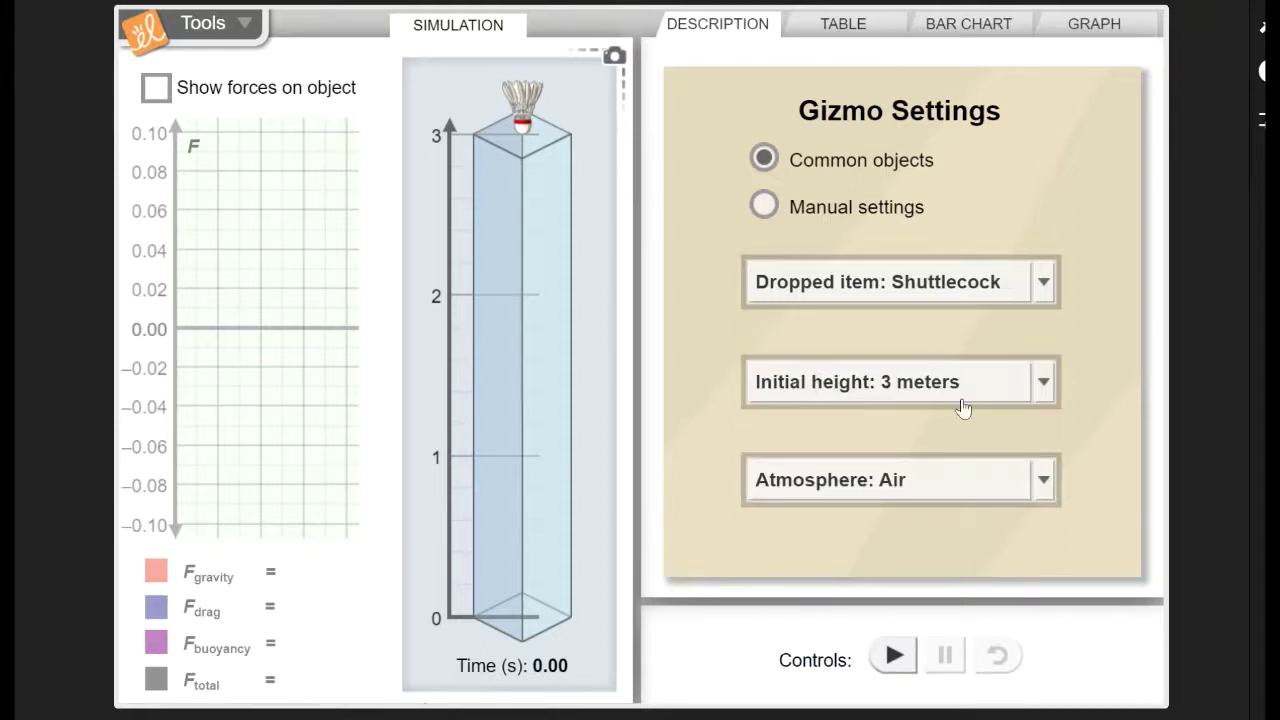
pyautogui.click(1044, 384)
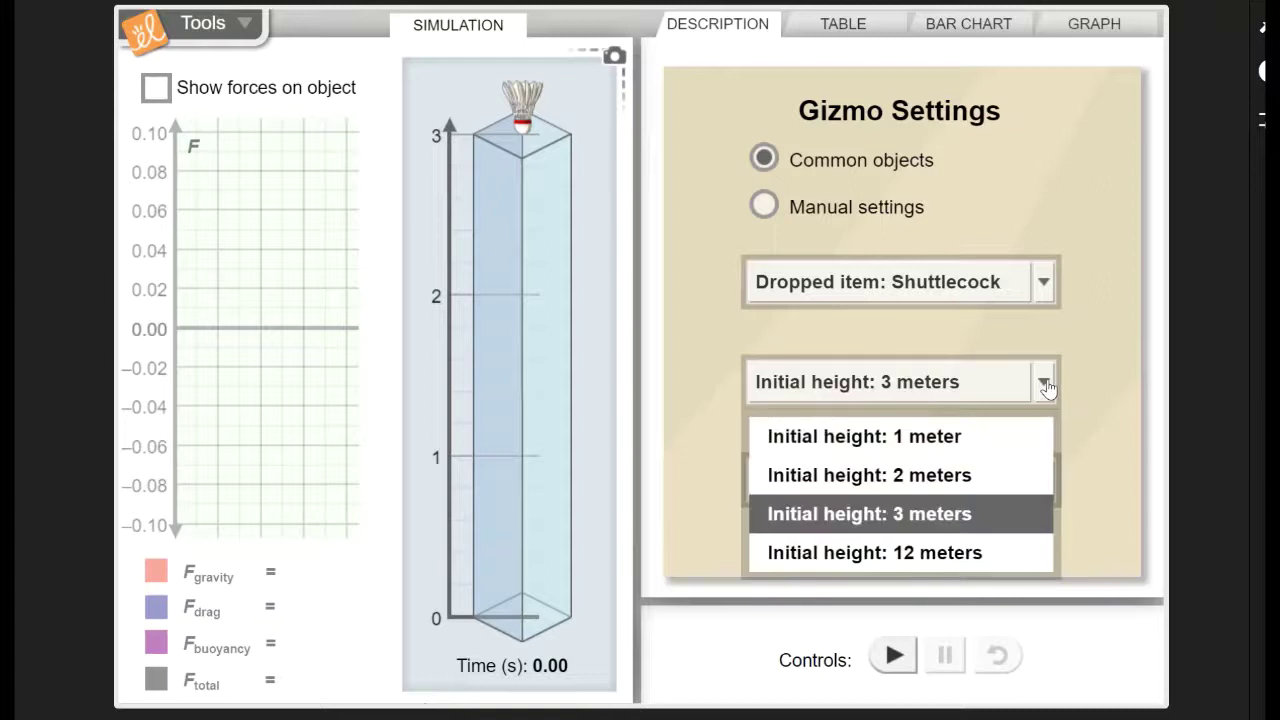
pyautogui.click(948, 553)
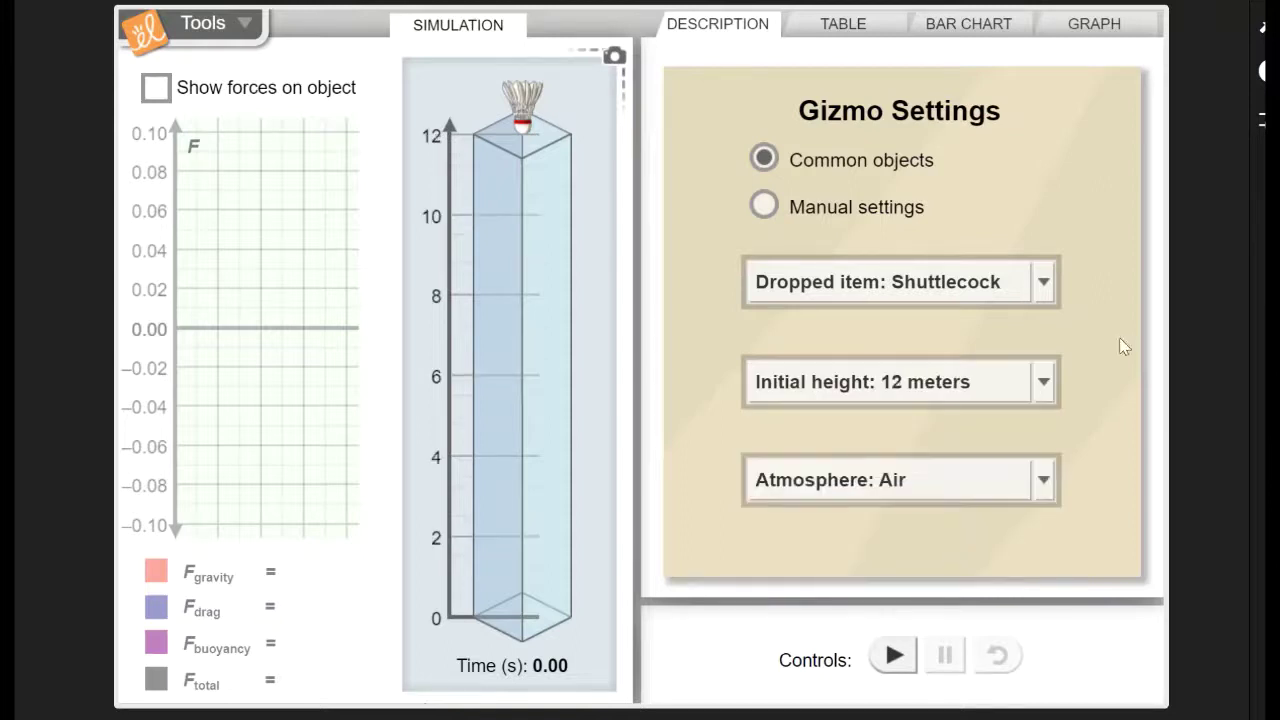
pyautogui.click(1046, 482)
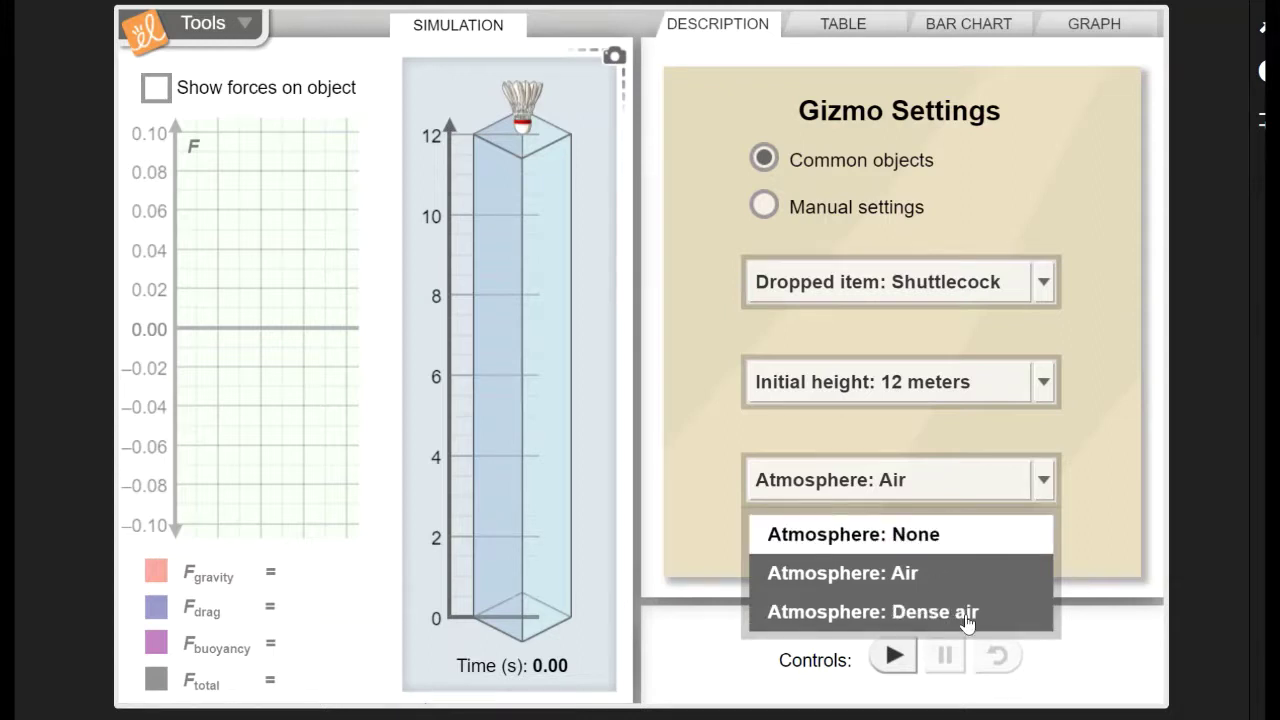
pyautogui.click(1094, 414)
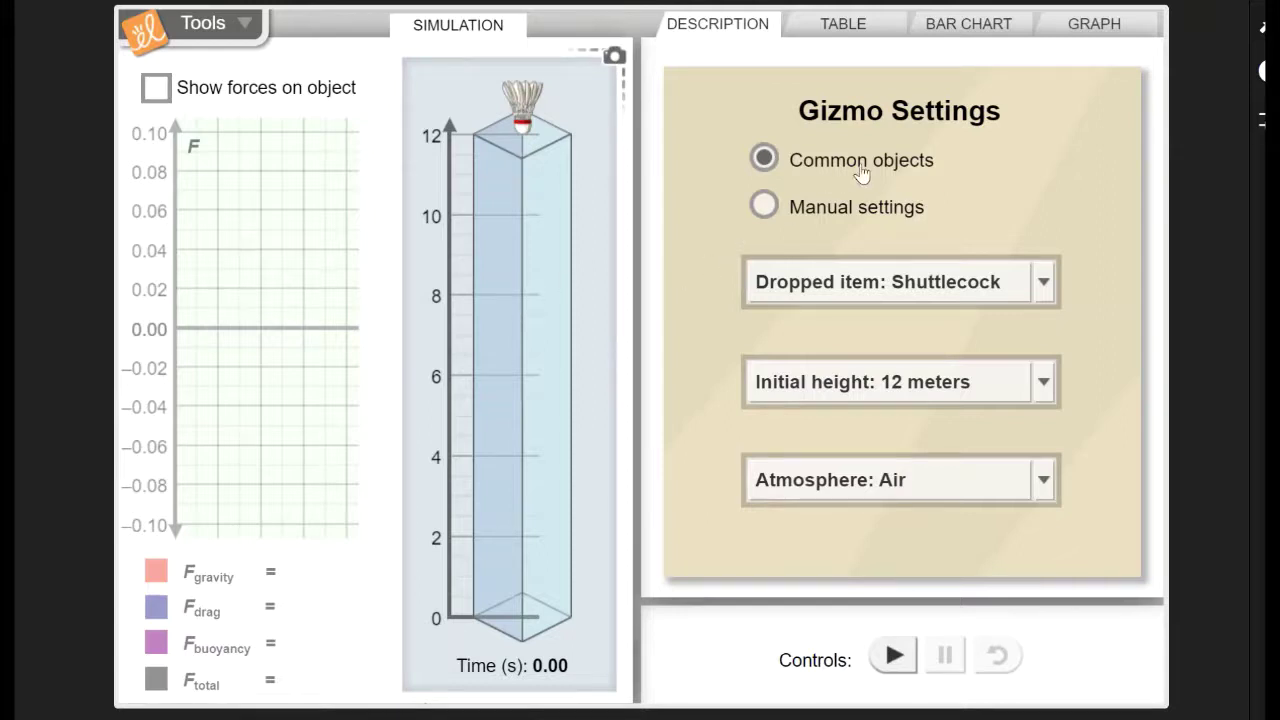
pyautogui.click(764, 207)
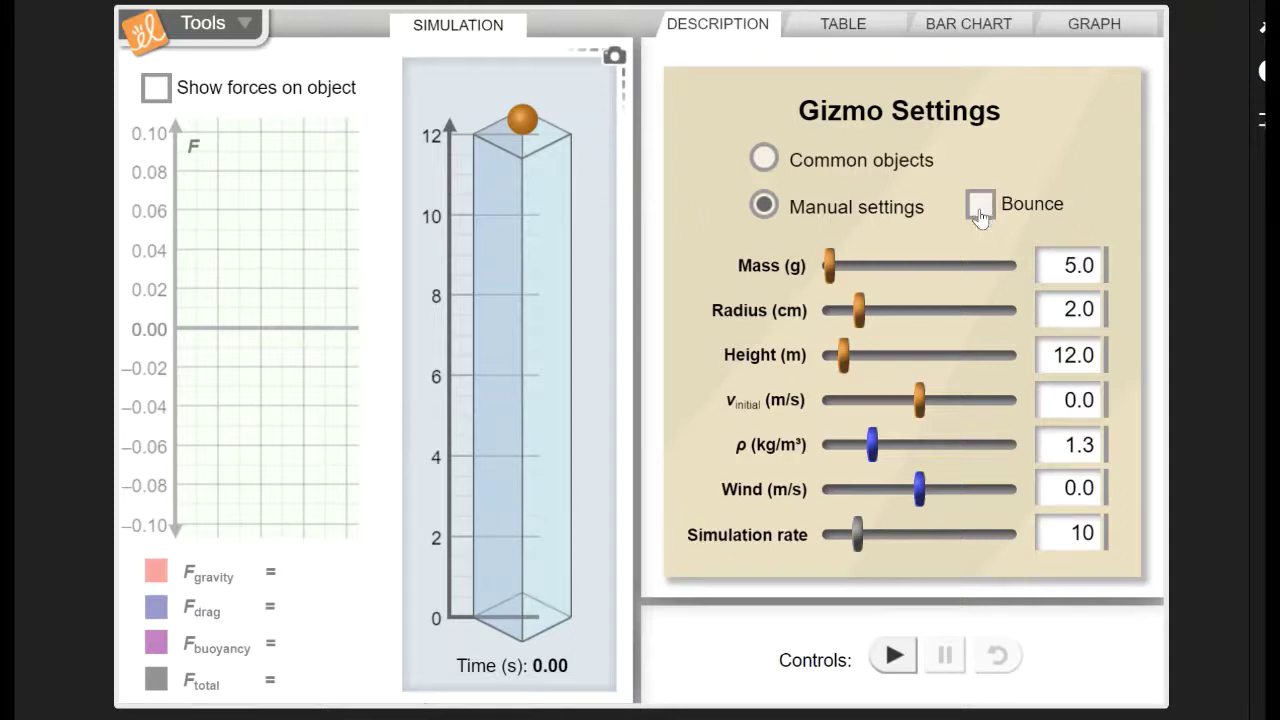
pyautogui.click(765, 160)
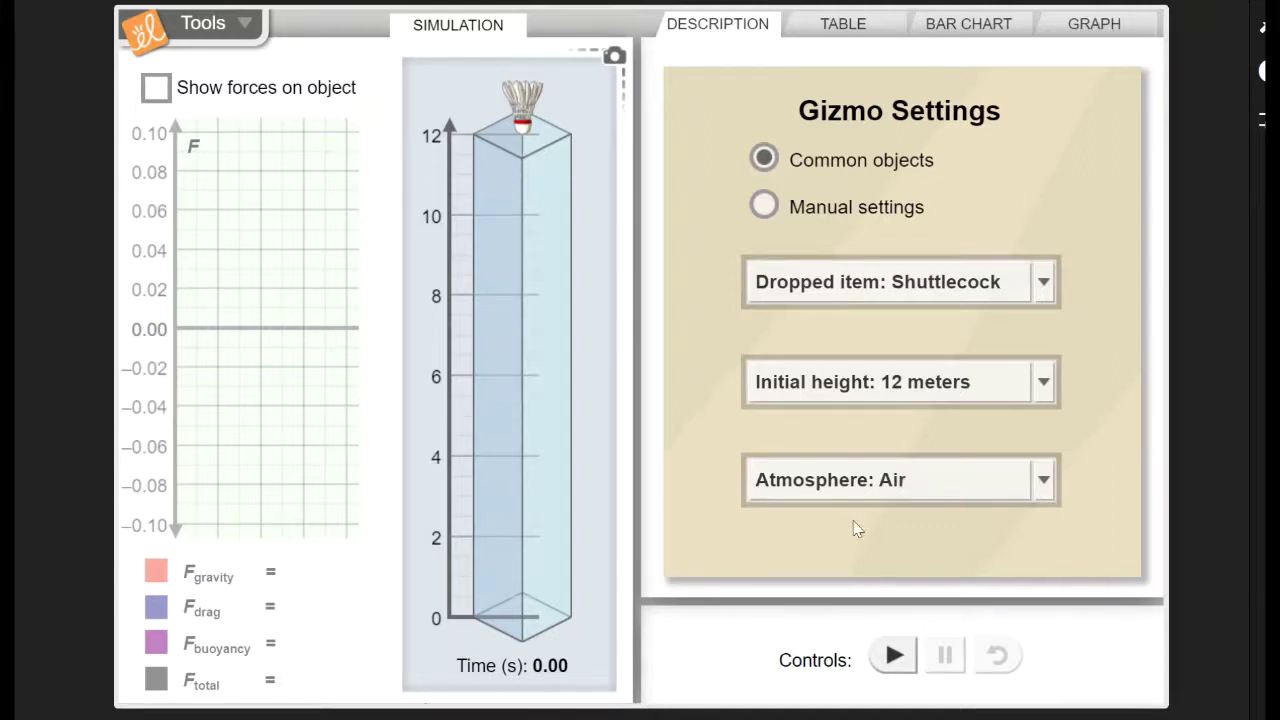
# Drop the shuttlecock through air and view the run's data table
pyautogui.click(887, 656)
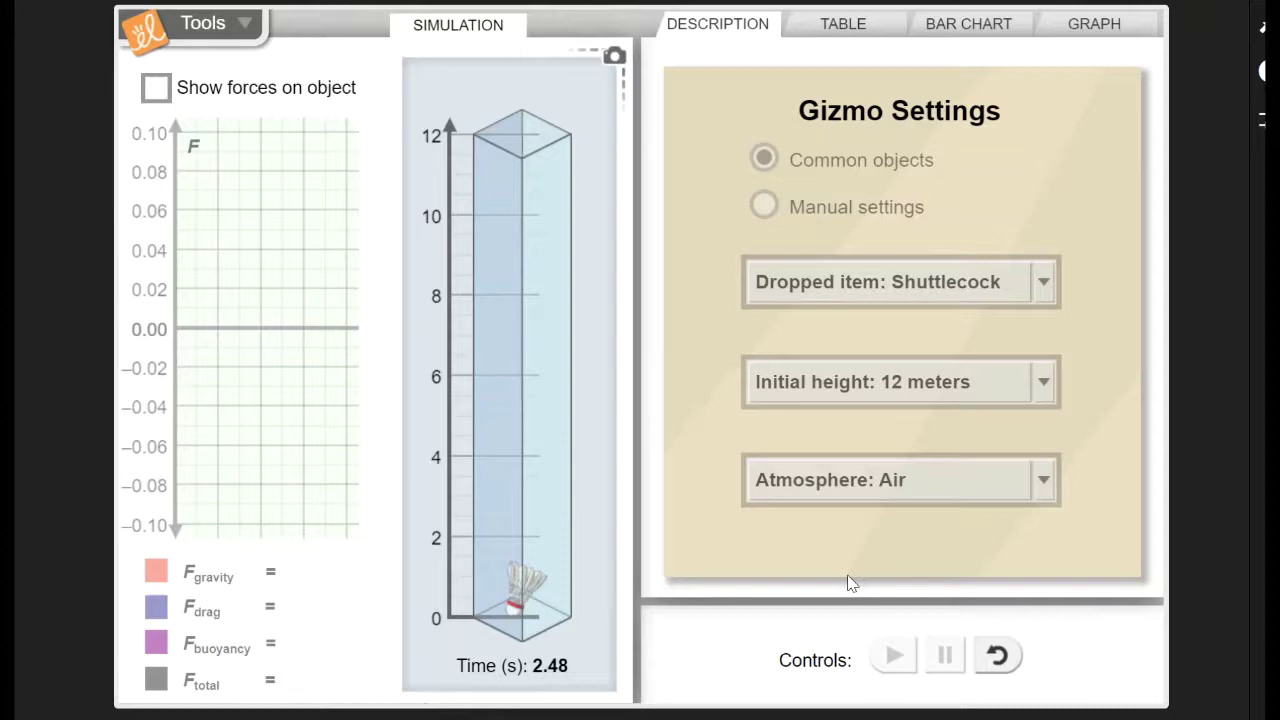
pyautogui.click(836, 28)
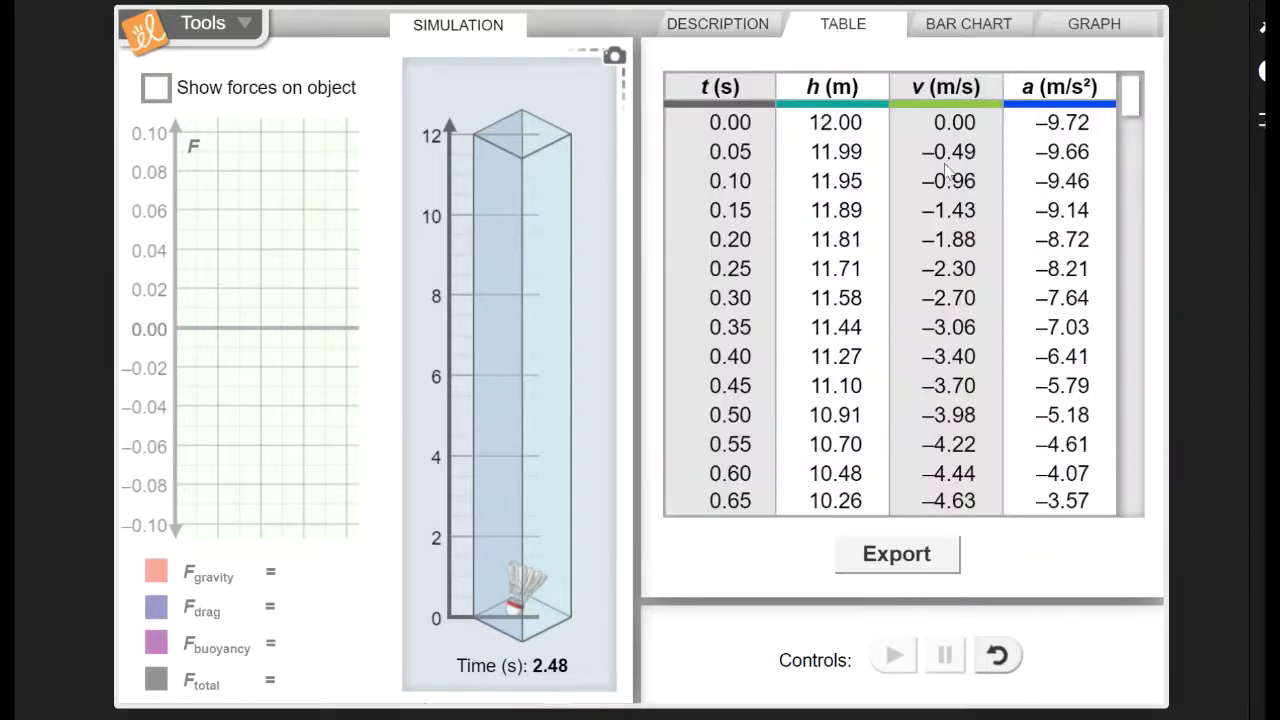
pyautogui.moveTo(1130, 95)
pyautogui.mouseDown()
pyautogui.moveTo(1136, 405)
pyautogui.moveTo(1120, 85)
pyautogui.mouseUp()
# Graph velocity and acceleration alongside height, then reset and return to Gizmo Settings
pyautogui.click(1094, 30)
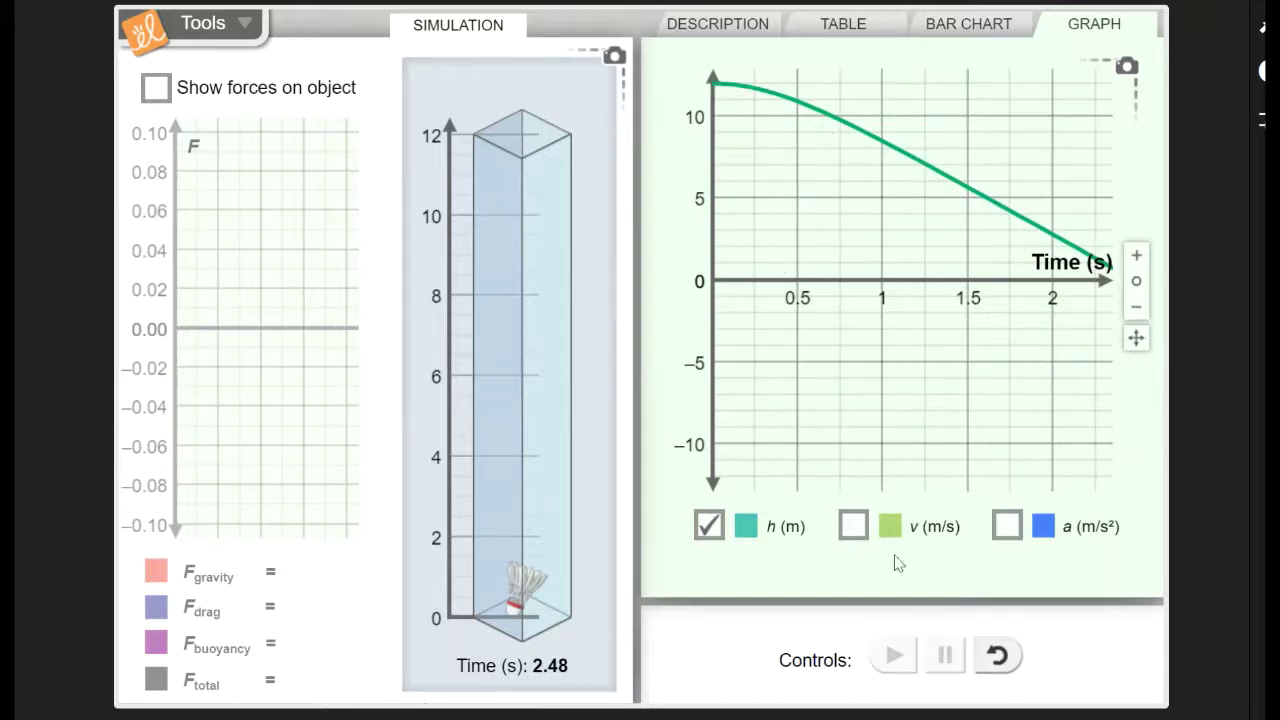
pyautogui.click(857, 530)
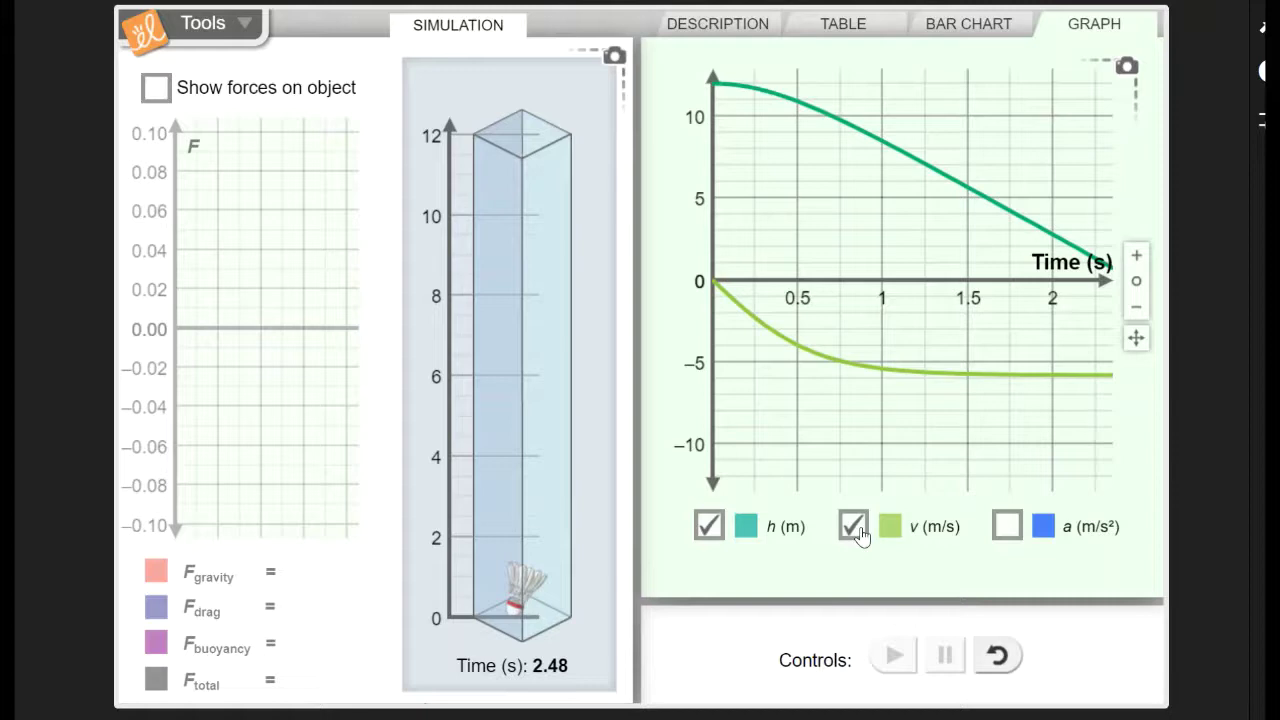
pyautogui.click(1007, 528)
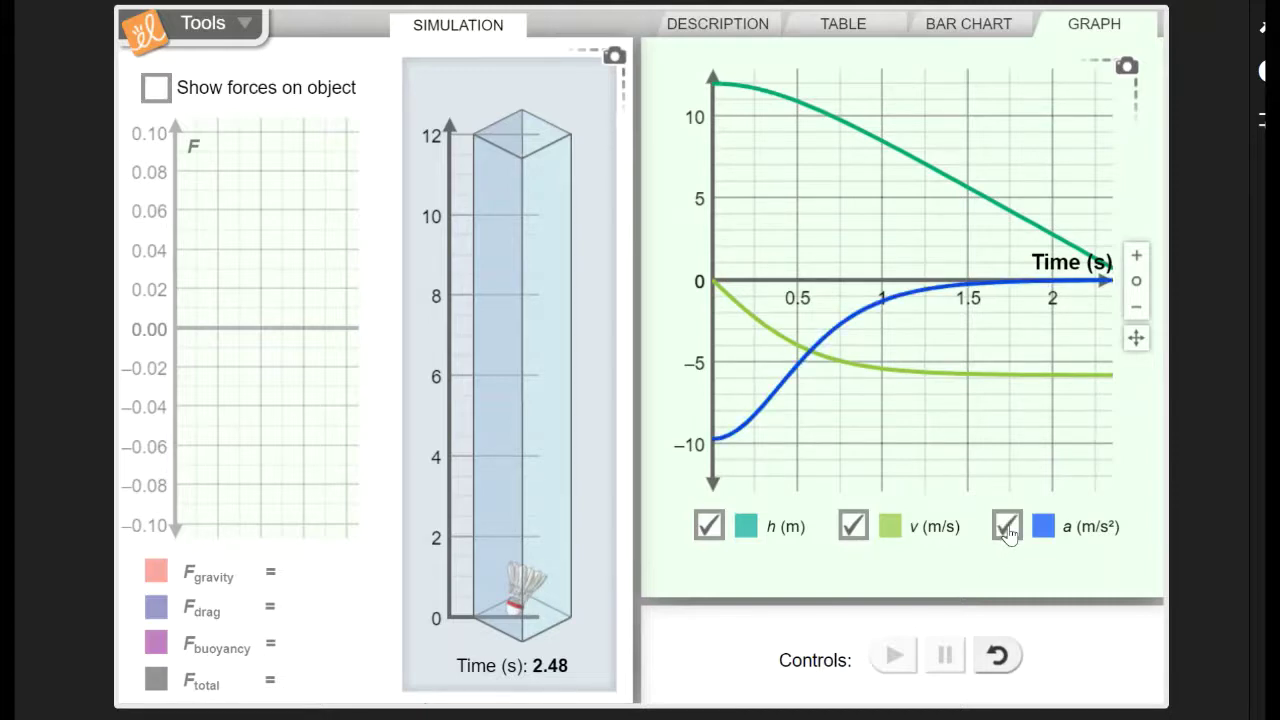
pyautogui.click(997, 655)
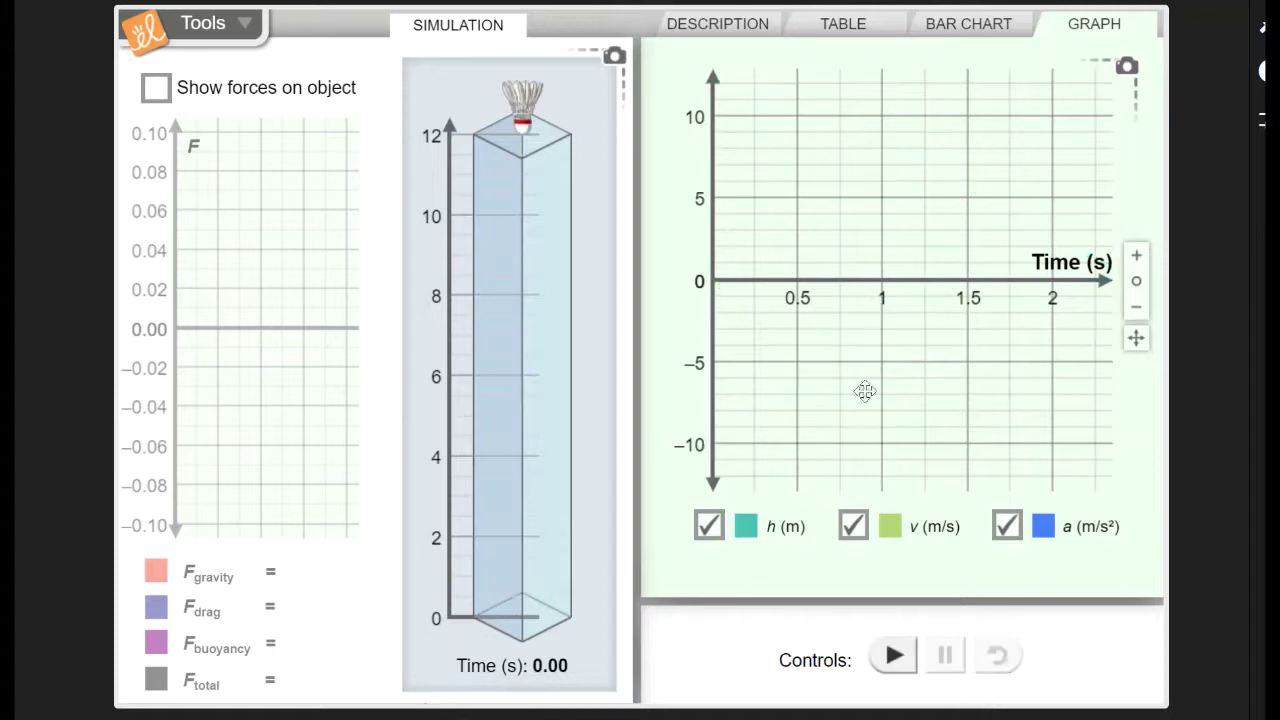
pyautogui.click(735, 27)
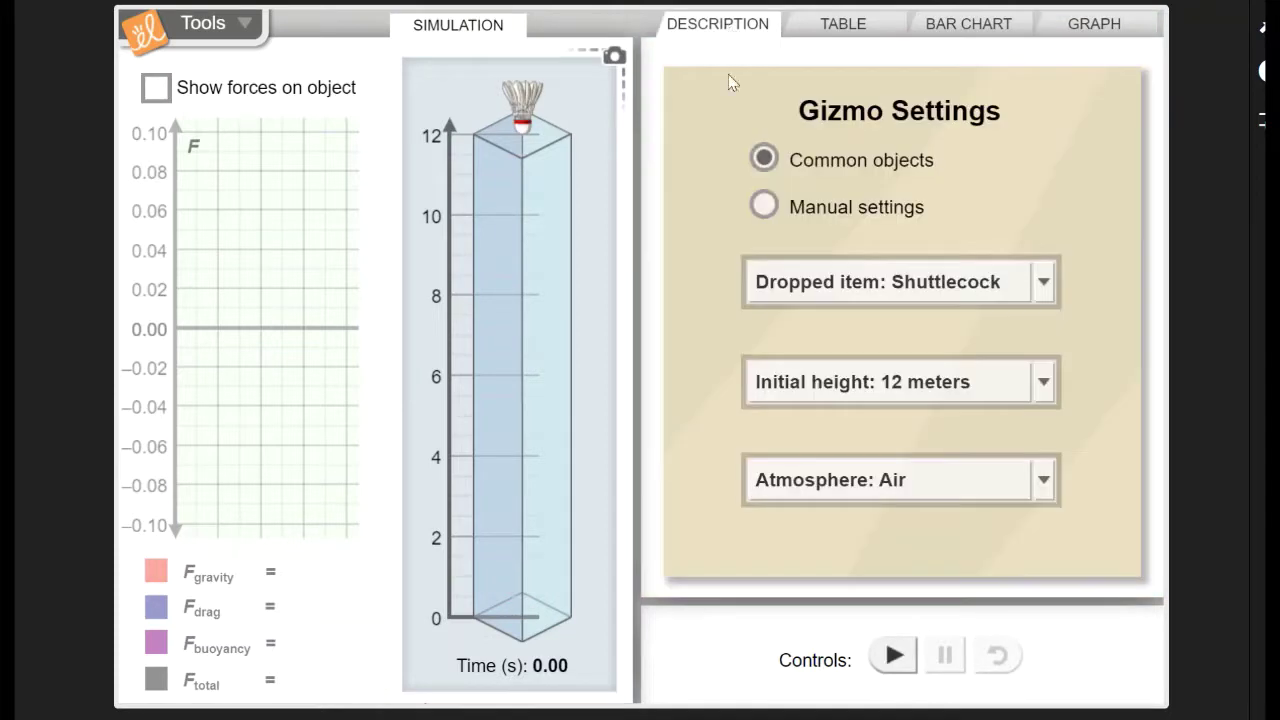
# Turn on Show forces on object, rerun the air drop, then unplot v and a and reset
pyautogui.click(157, 92)
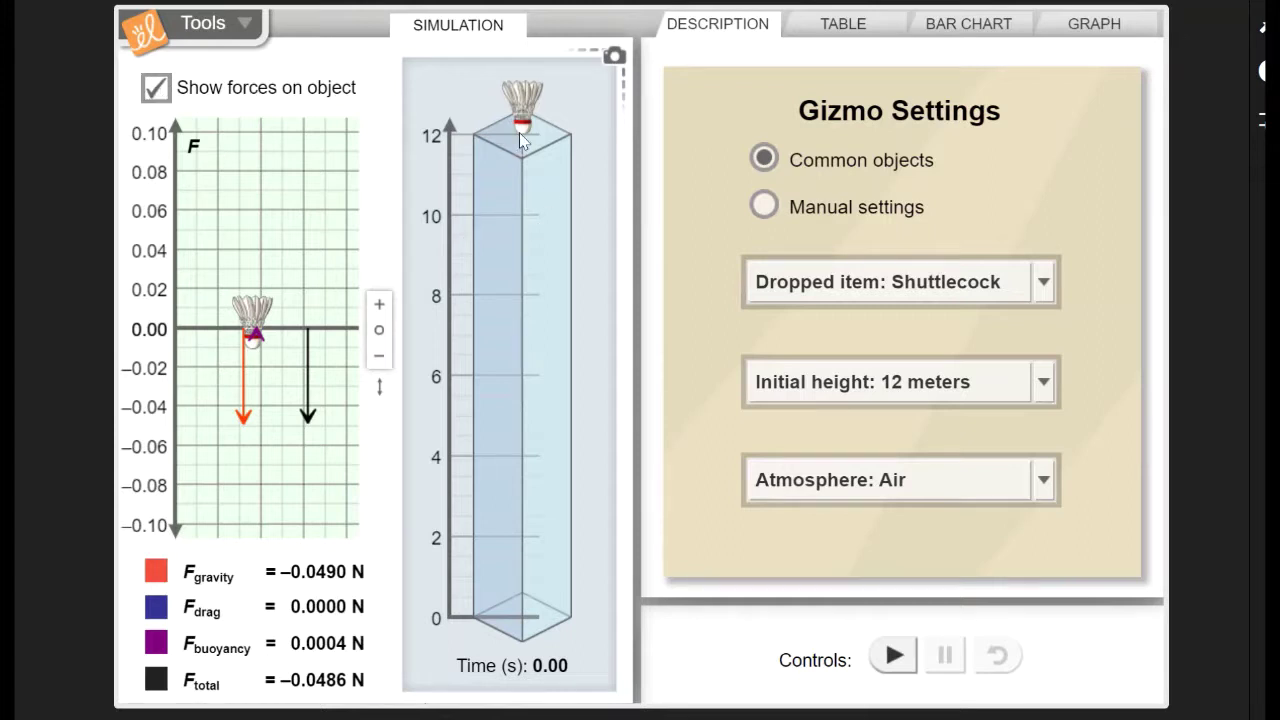
pyautogui.click(895, 657)
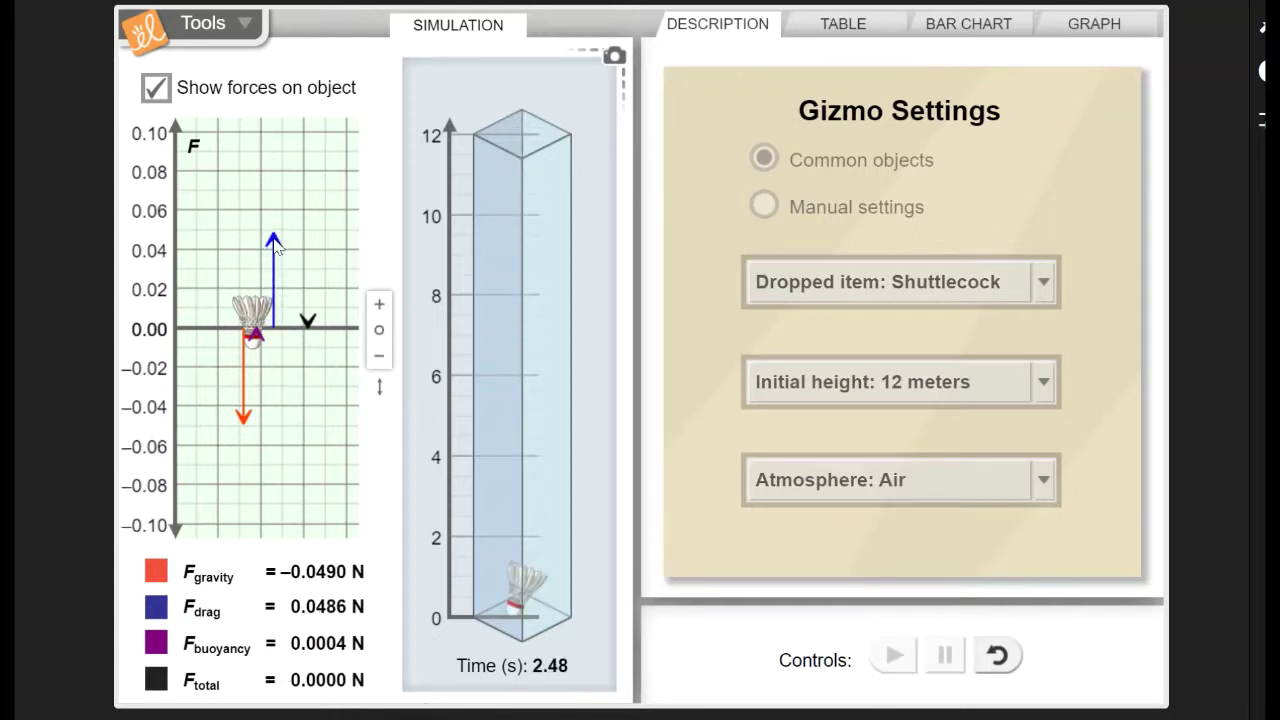
pyautogui.click(1087, 30)
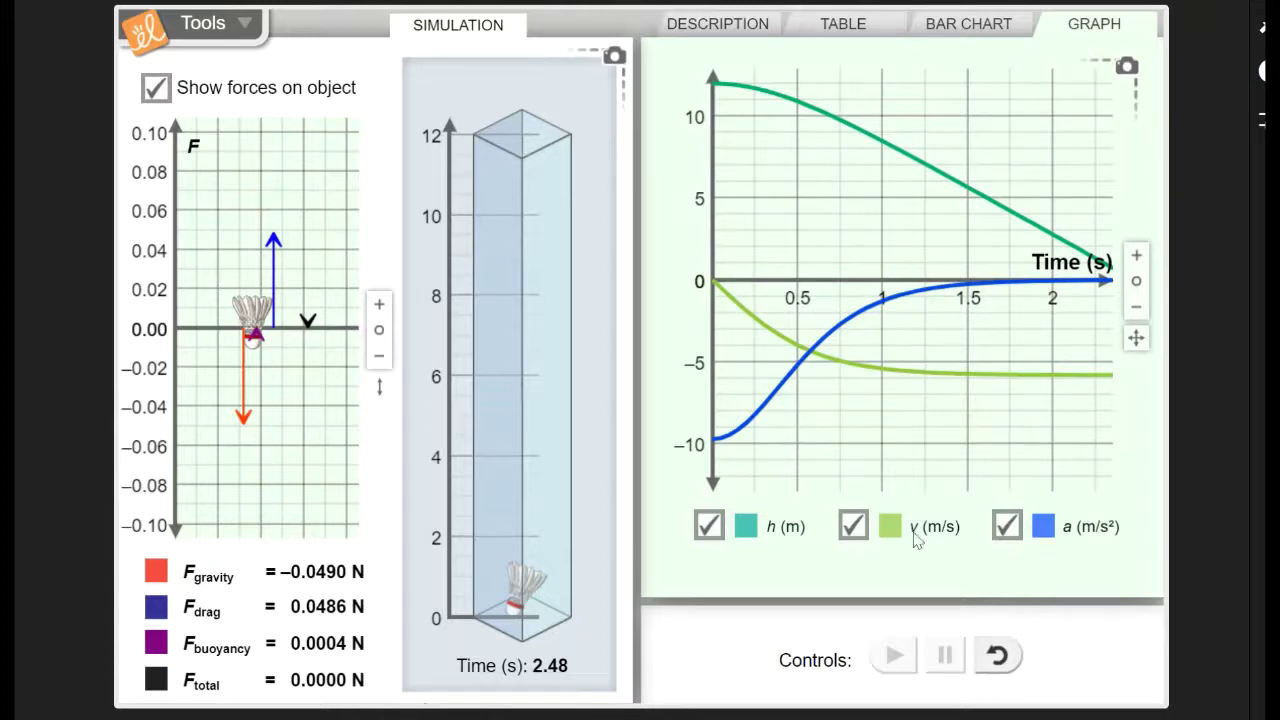
pyautogui.click(852, 527)
pyautogui.click(1007, 526)
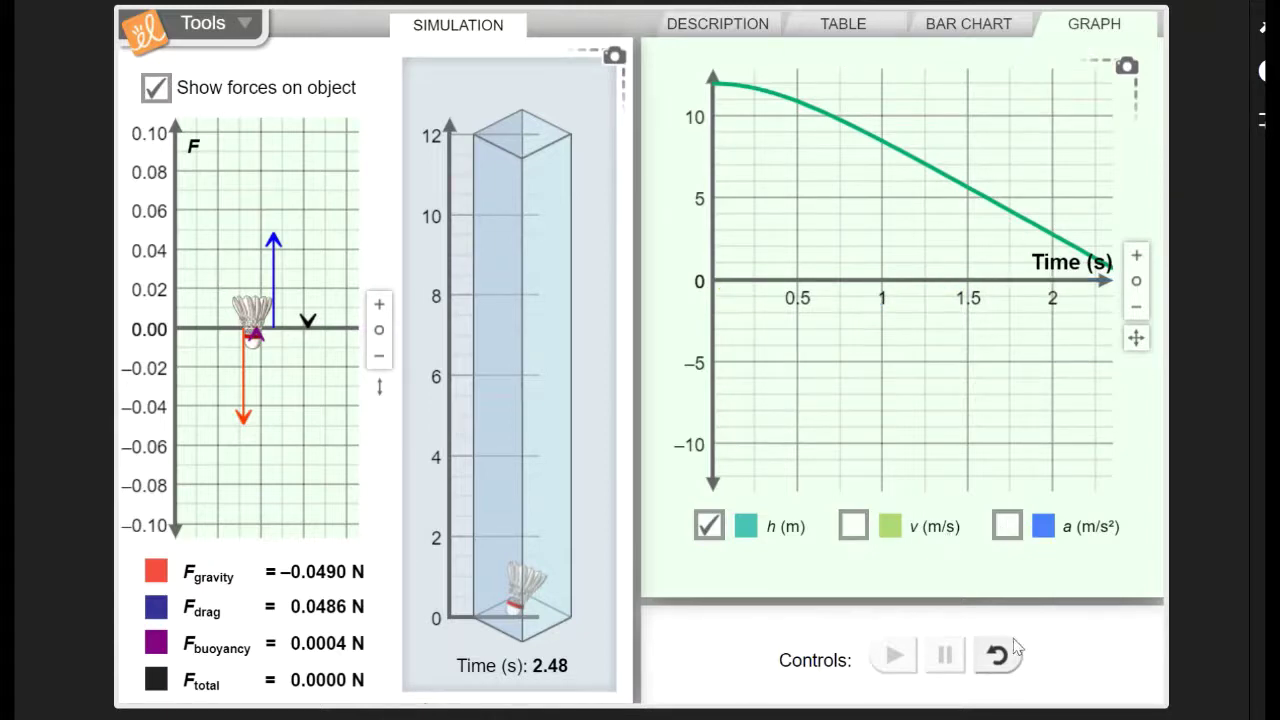
pyautogui.click(997, 655)
pyautogui.click(712, 28)
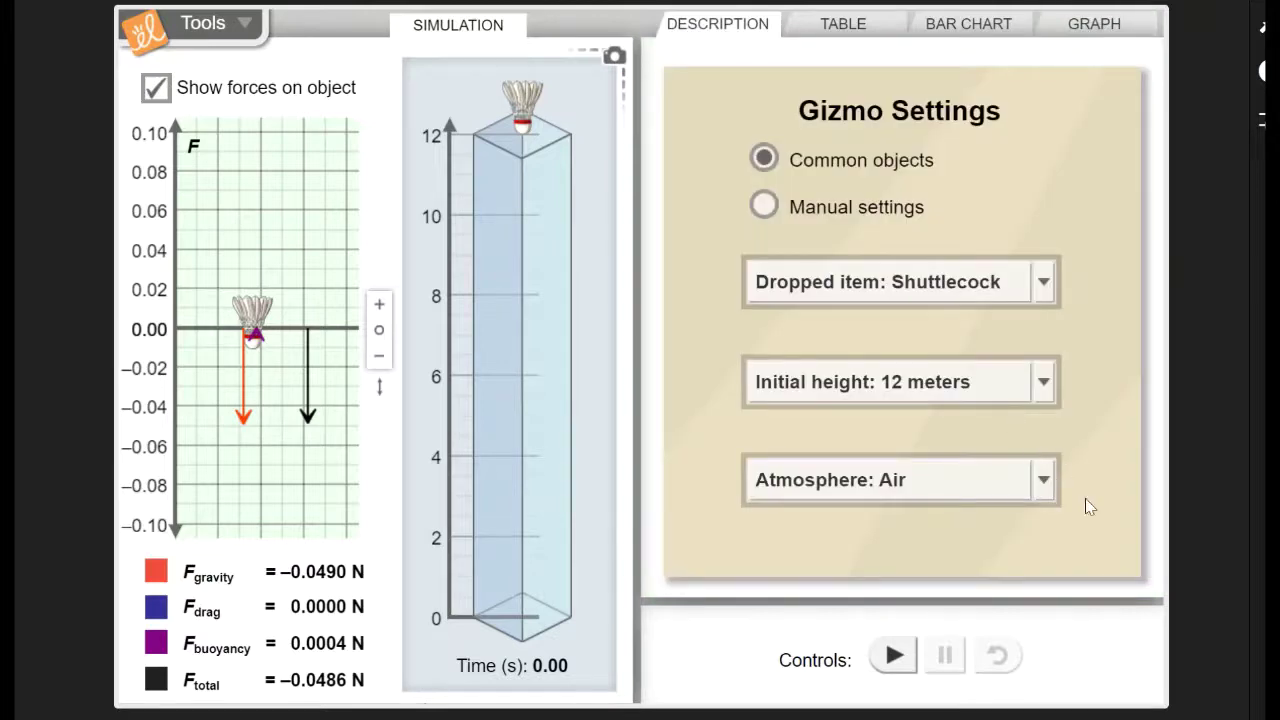
# Switch Atmosphere to Dense air and drop the shuttlecock, landing at 3.43 seconds
pyautogui.click(1042, 484)
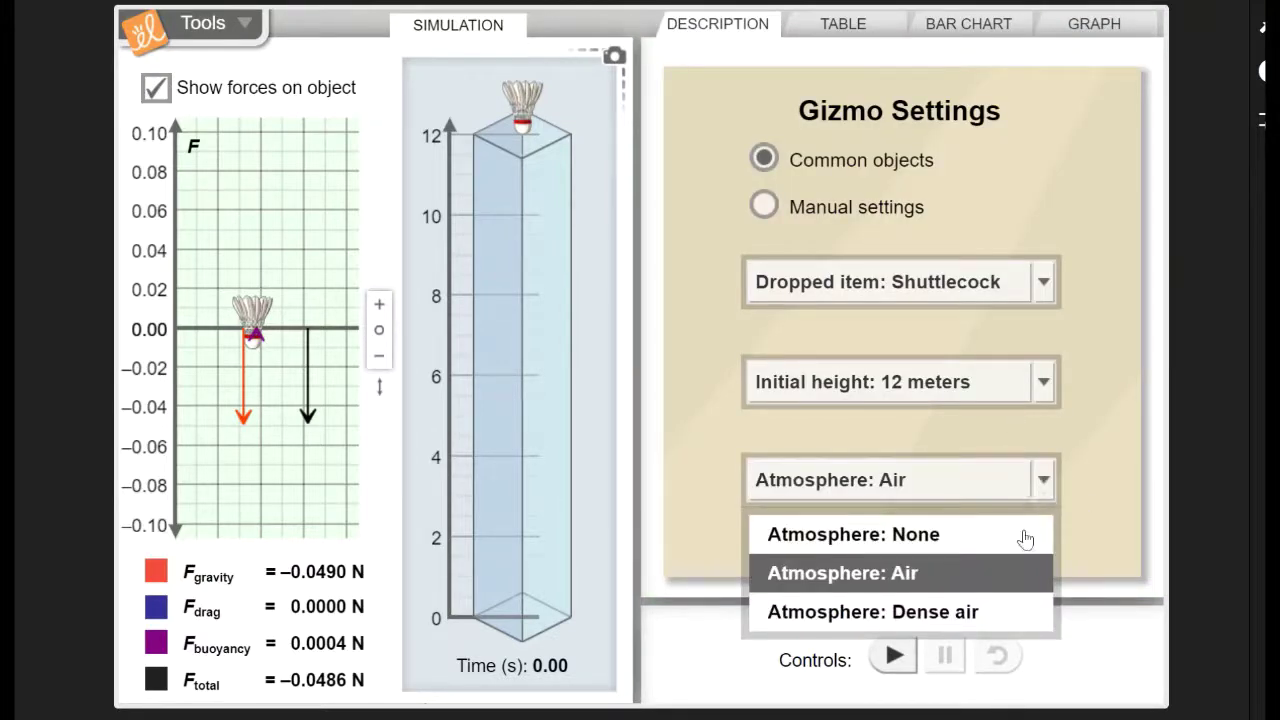
pyautogui.click(974, 612)
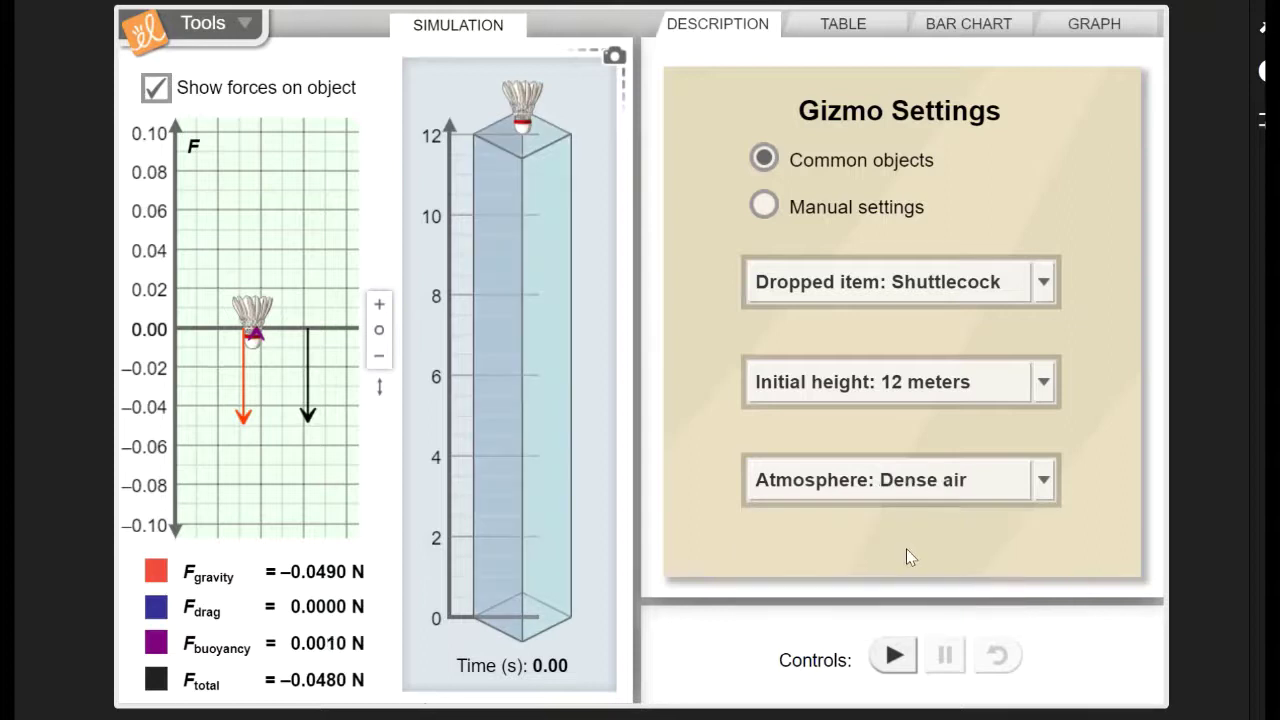
pyautogui.click(895, 658)
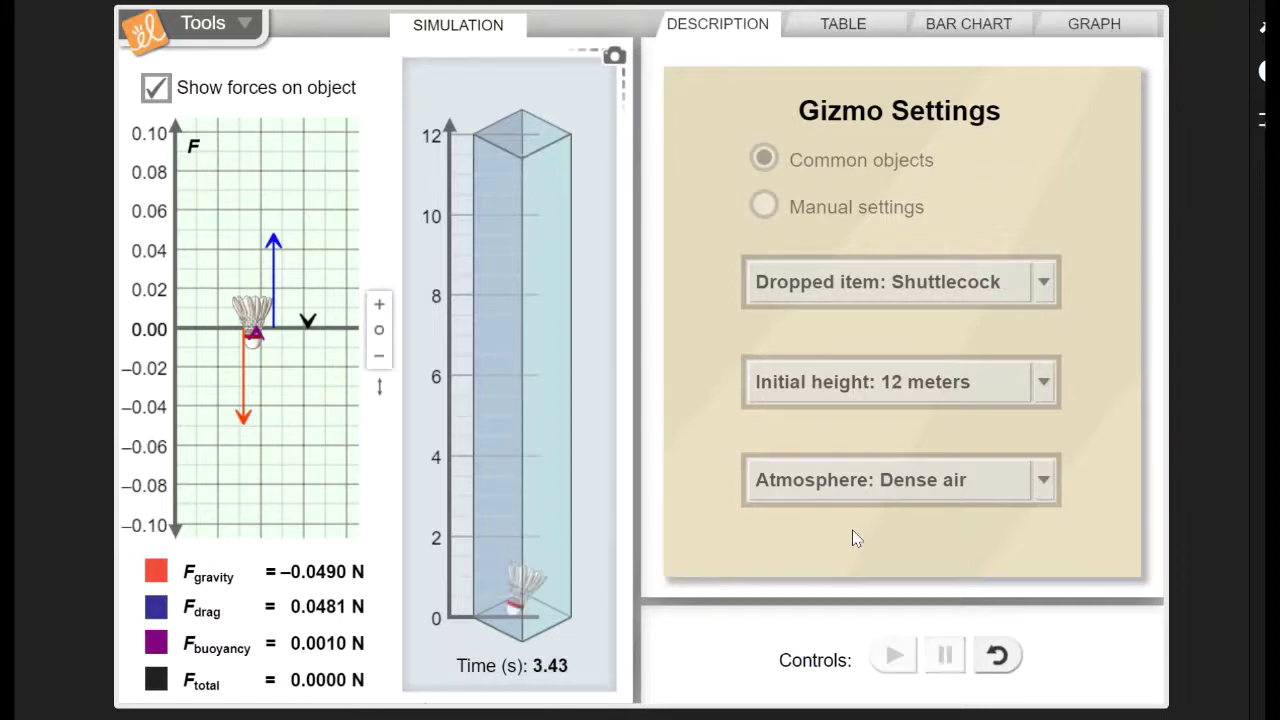
# Check the dense-air data table, graph v and a with height, then reset to 0.00
pyautogui.click(837, 28)
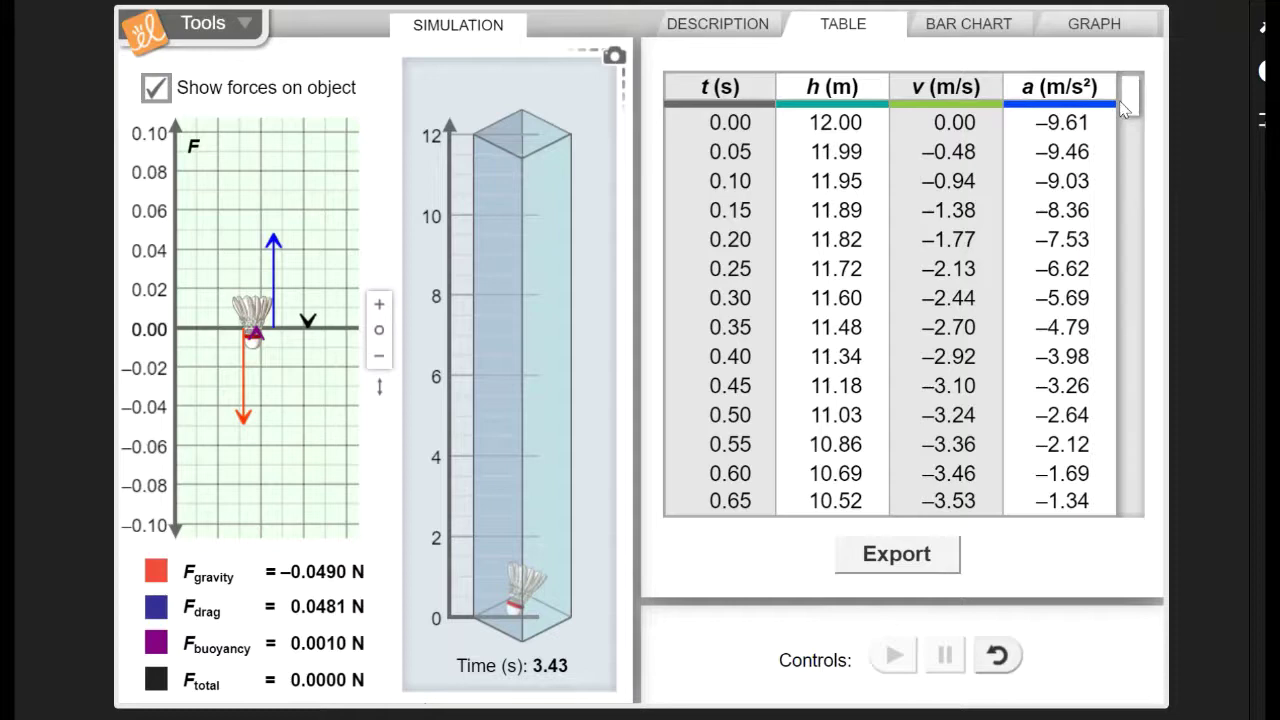
pyautogui.moveTo(1128, 98); pyautogui.dragTo(1103, 68)
pyautogui.click(1091, 27)
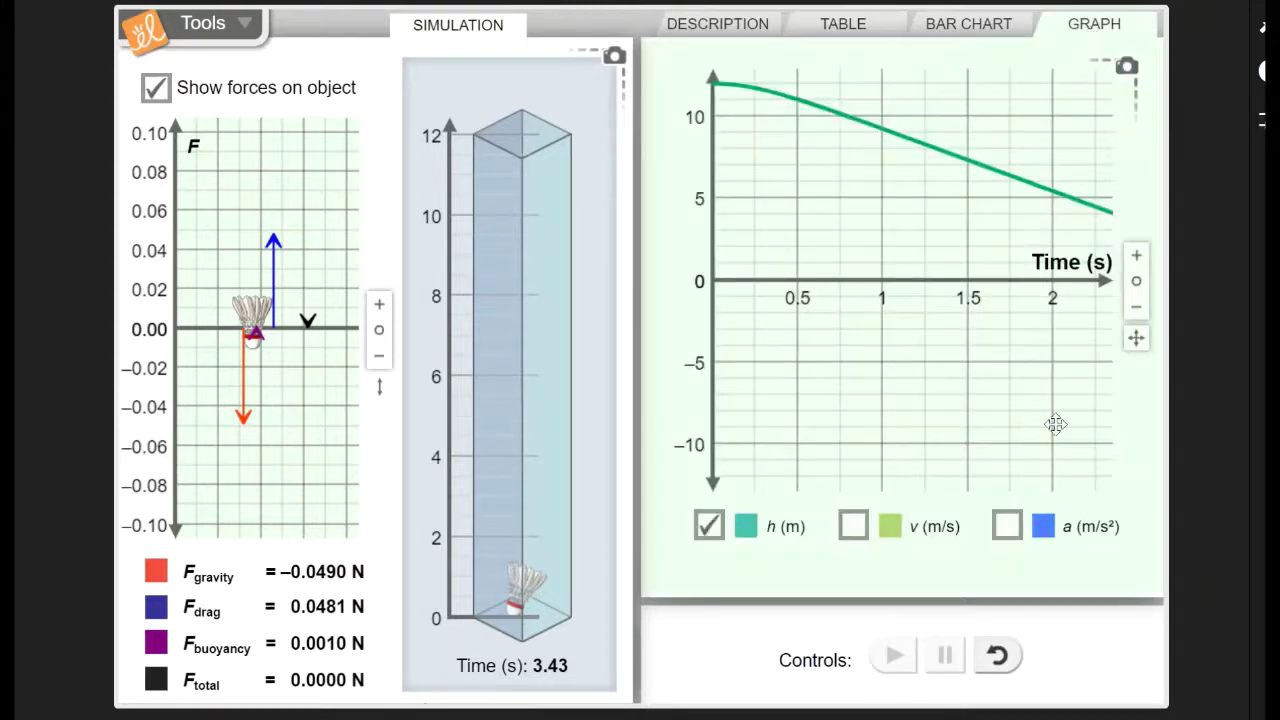
pyautogui.click(852, 530)
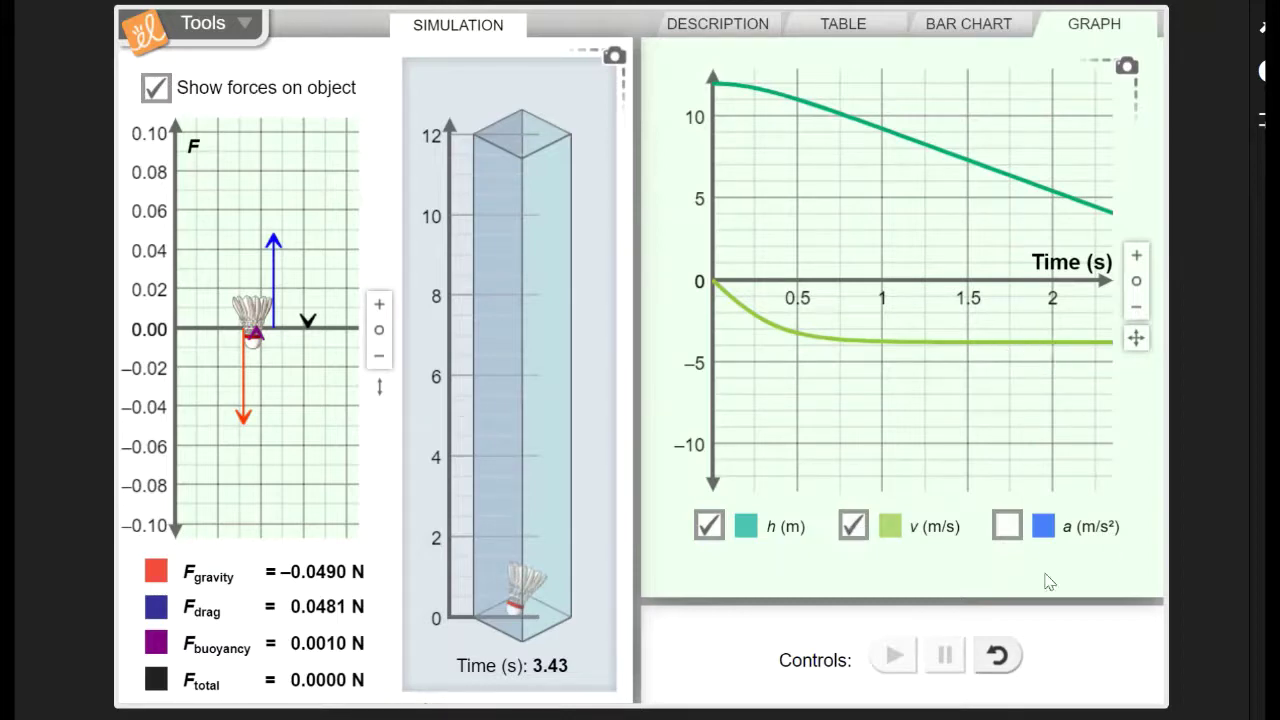
pyautogui.click(1008, 528)
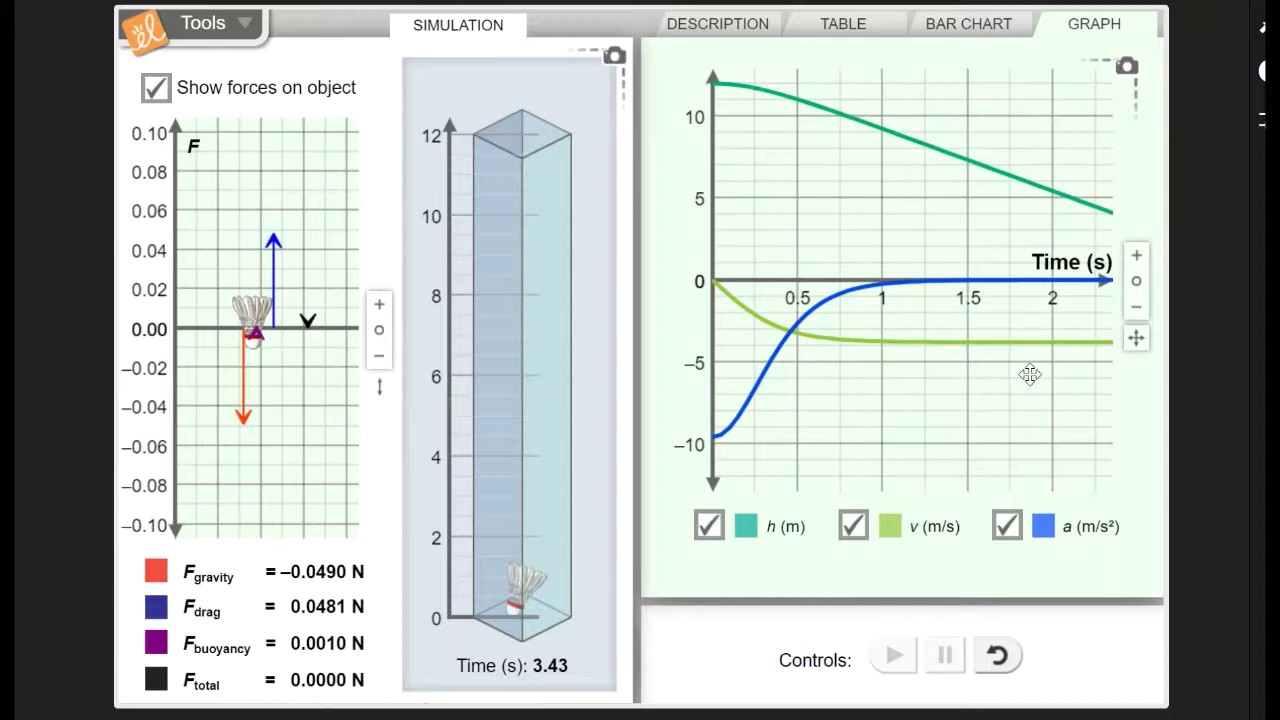
pyautogui.click(1000, 656)
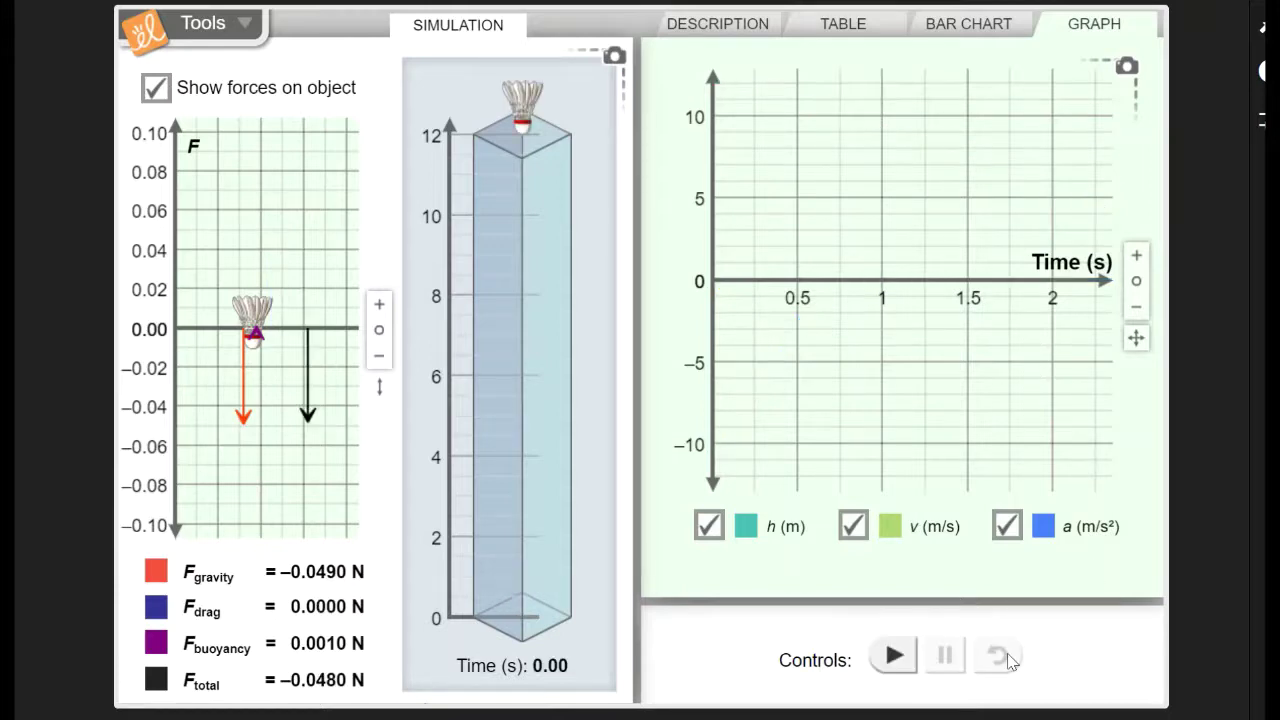
pyautogui.click(713, 36)
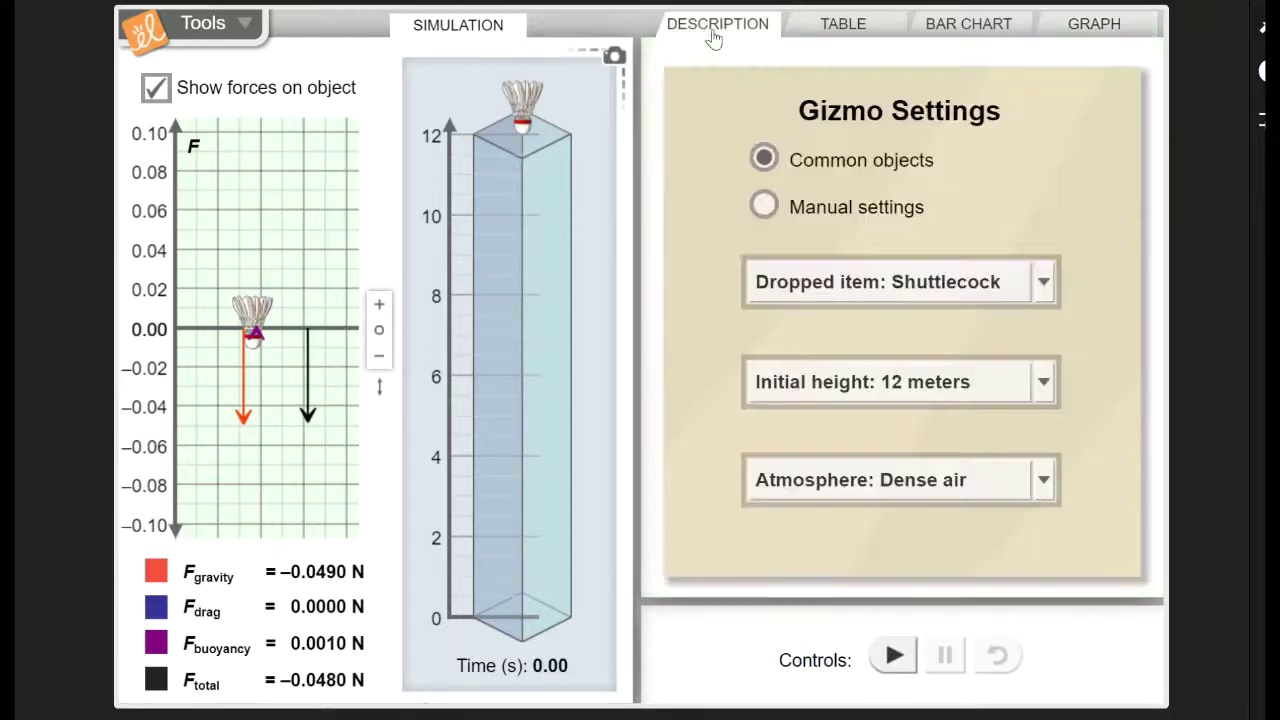